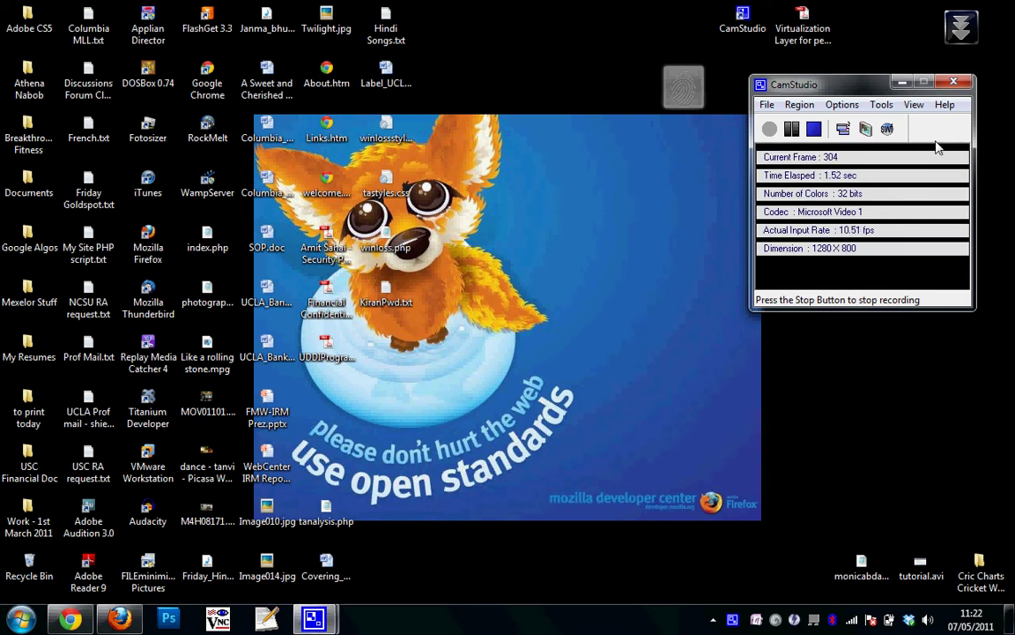
left_click(903, 83)
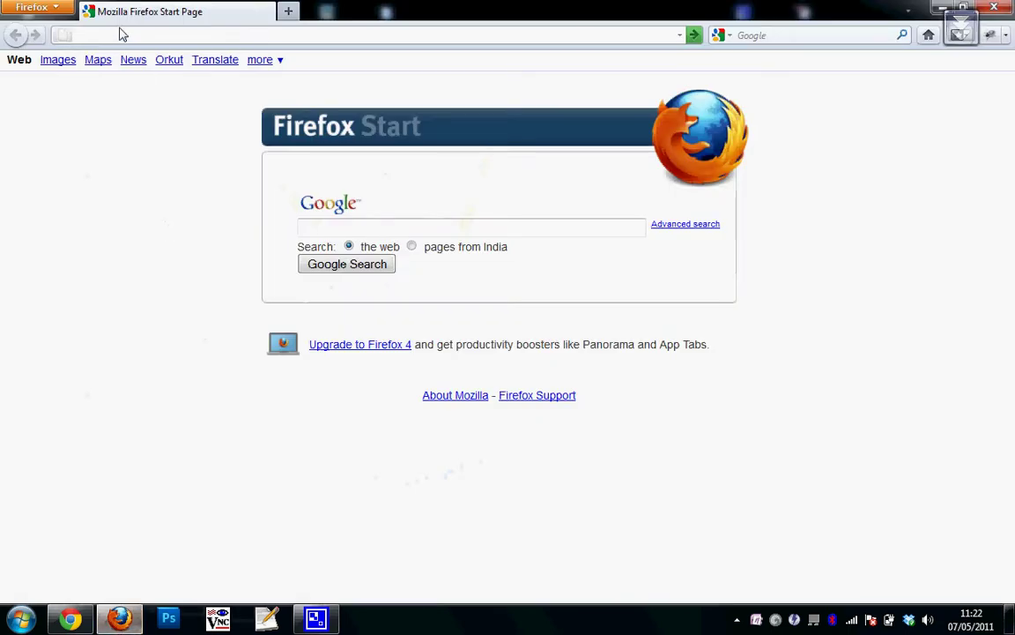
left_click(123, 35)
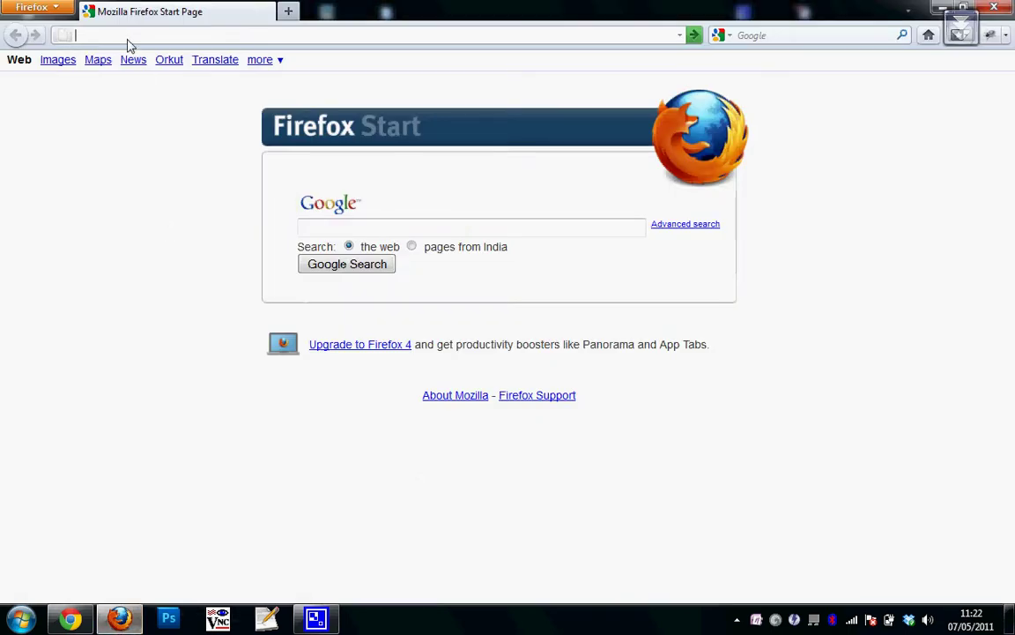
type("www.")
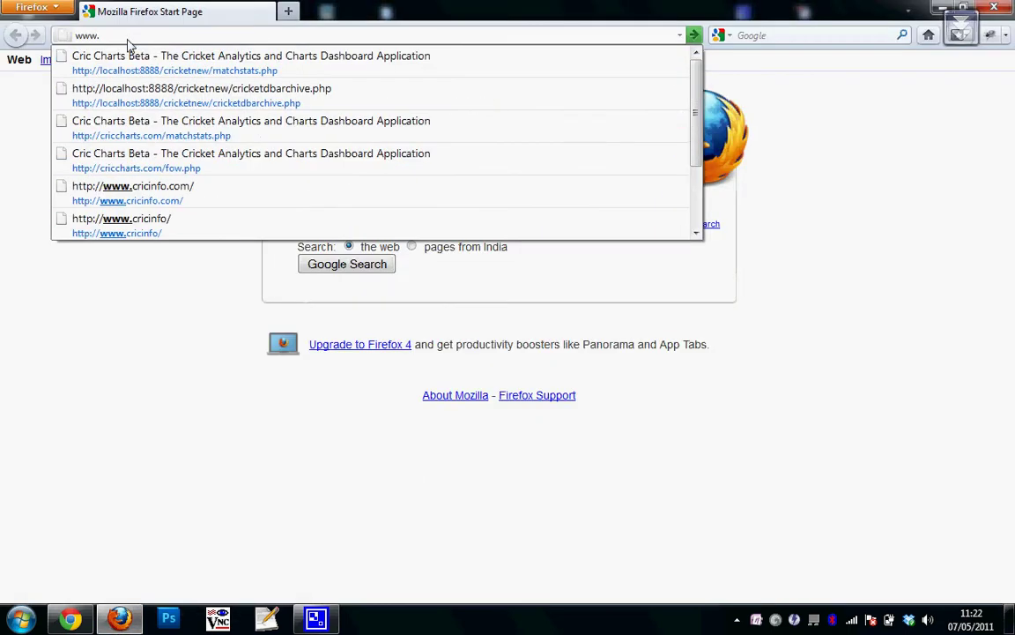
type("cr")
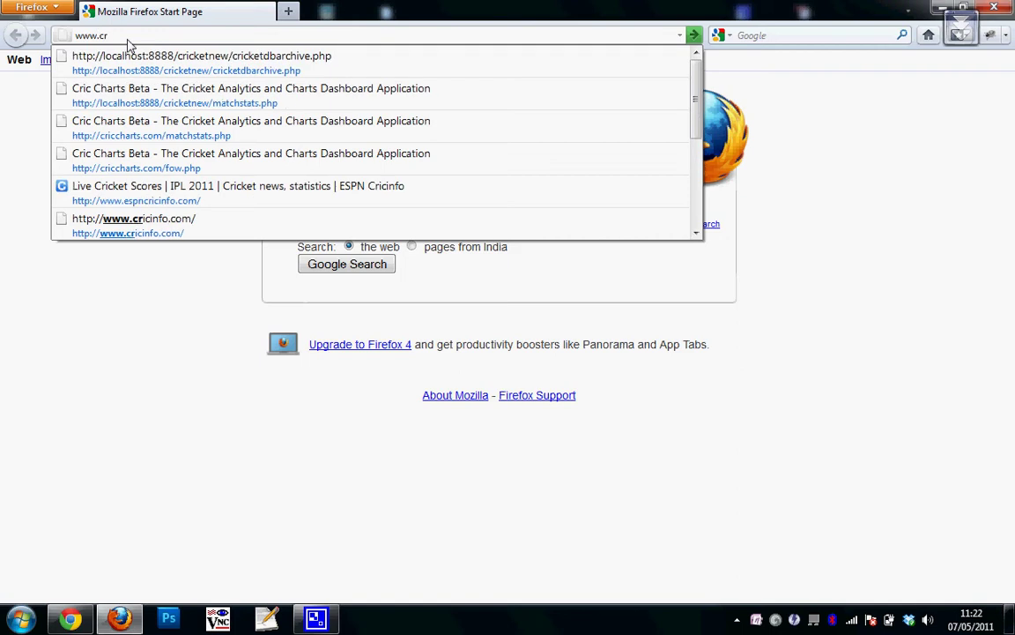
type("iccharts.")
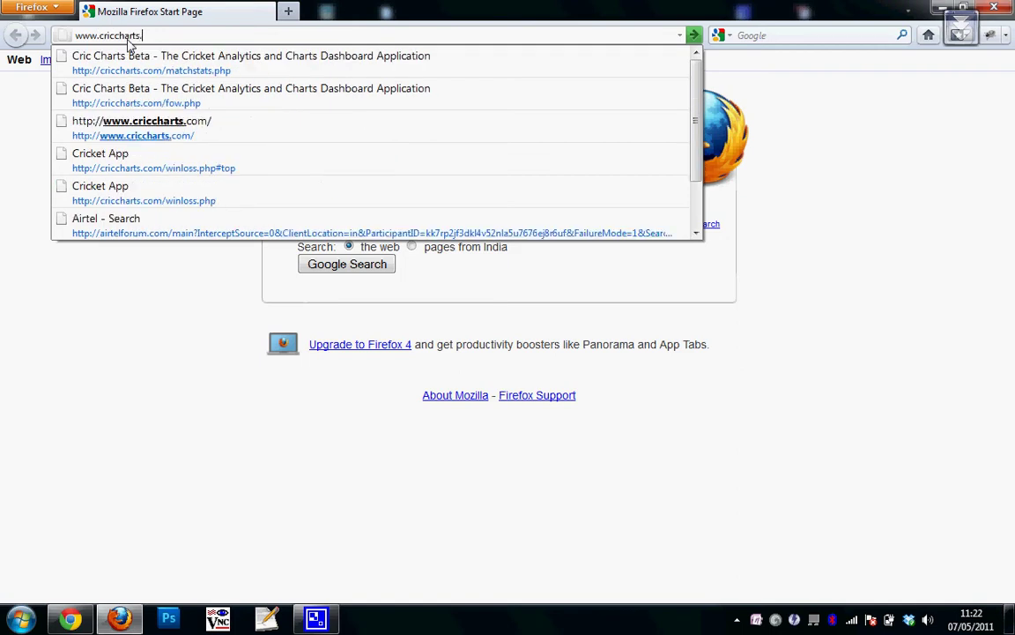
type("com/index.php")
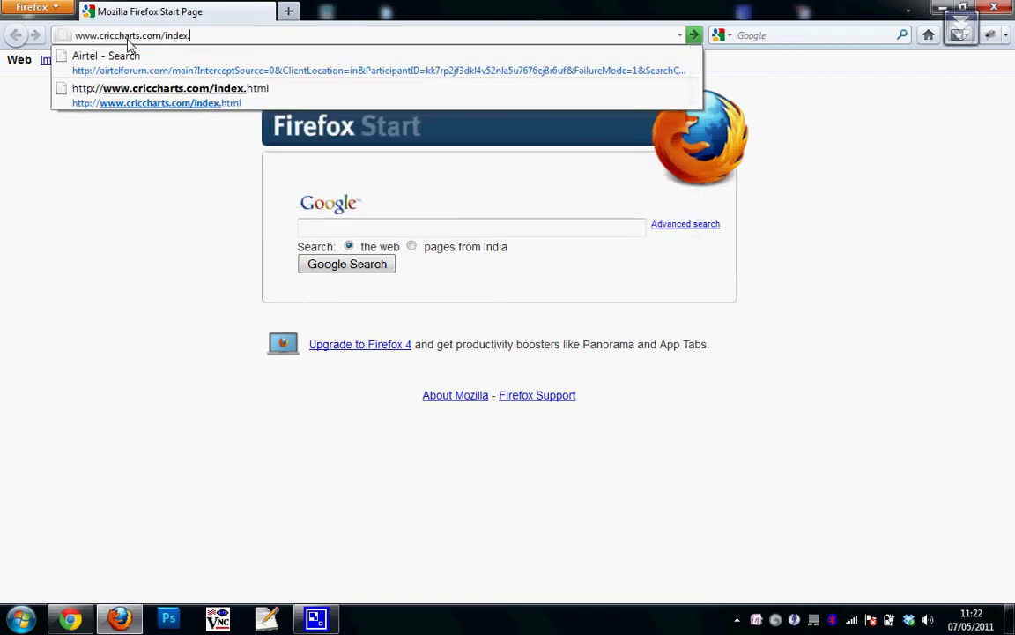
key("Return")
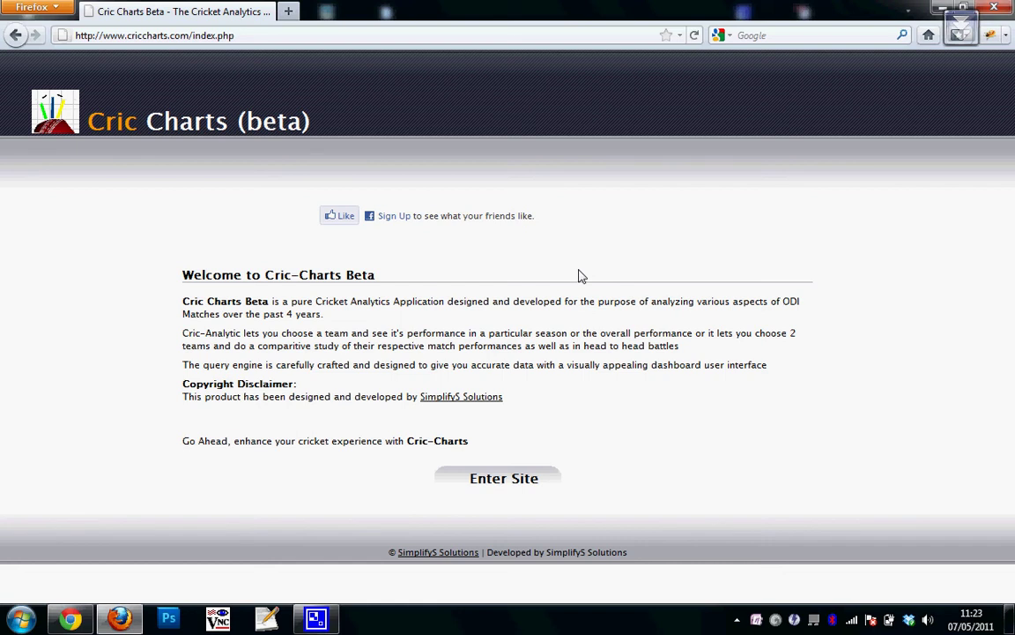
left_click(498, 481)
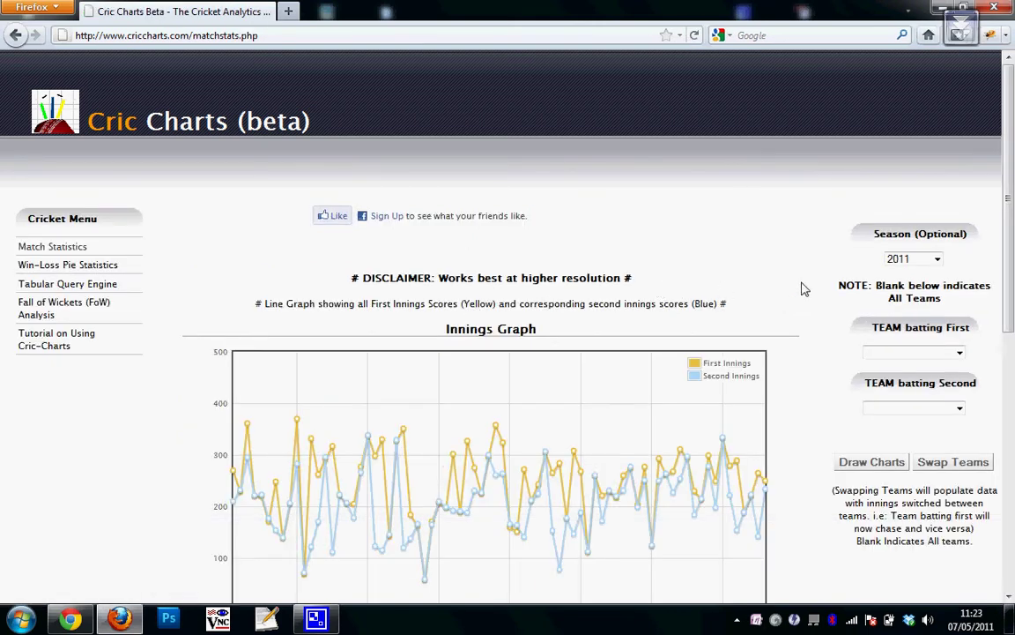
Draw the match statistics charts with India batting first and Sri Lanka batting second
left_click_drag(1011, 148, 1013, 228)
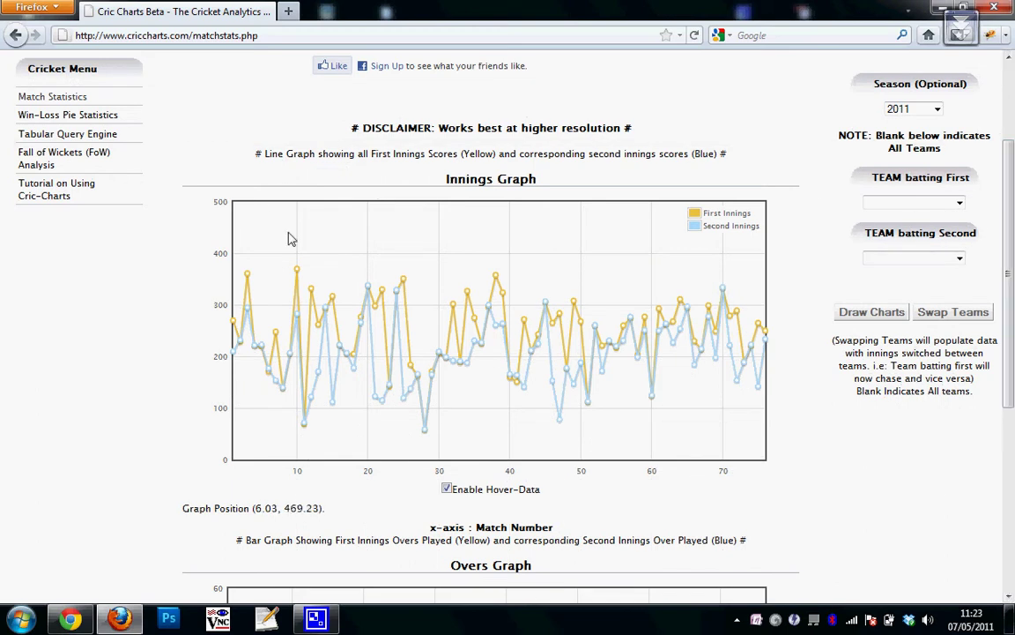
mouse_move(297, 281)
mouse_move(401, 284)
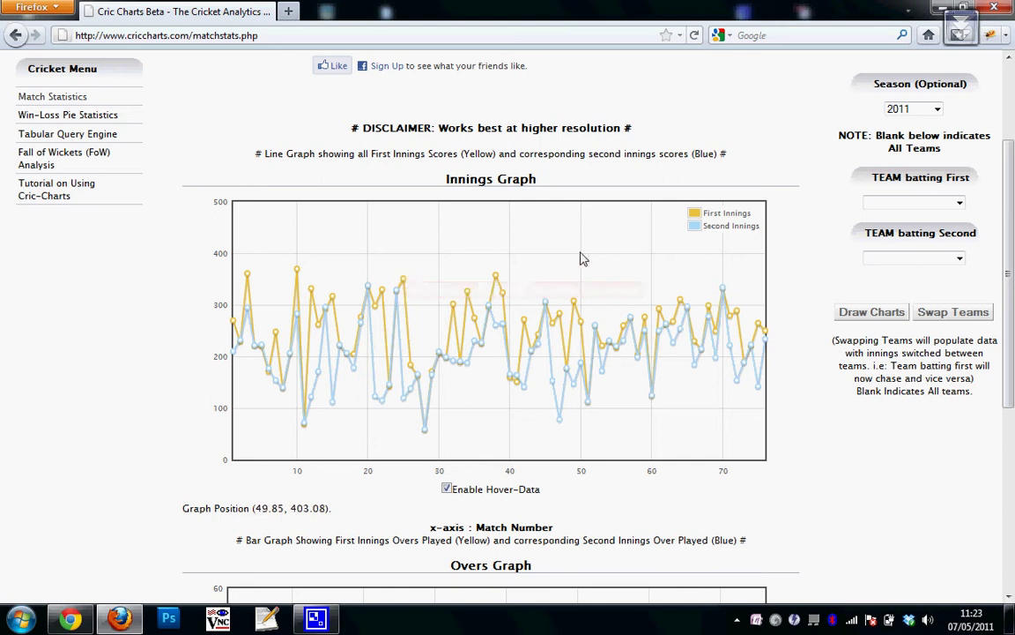
mouse_move(543, 349)
left_click(934, 204)
left_click(888, 253)
left_click(889, 258)
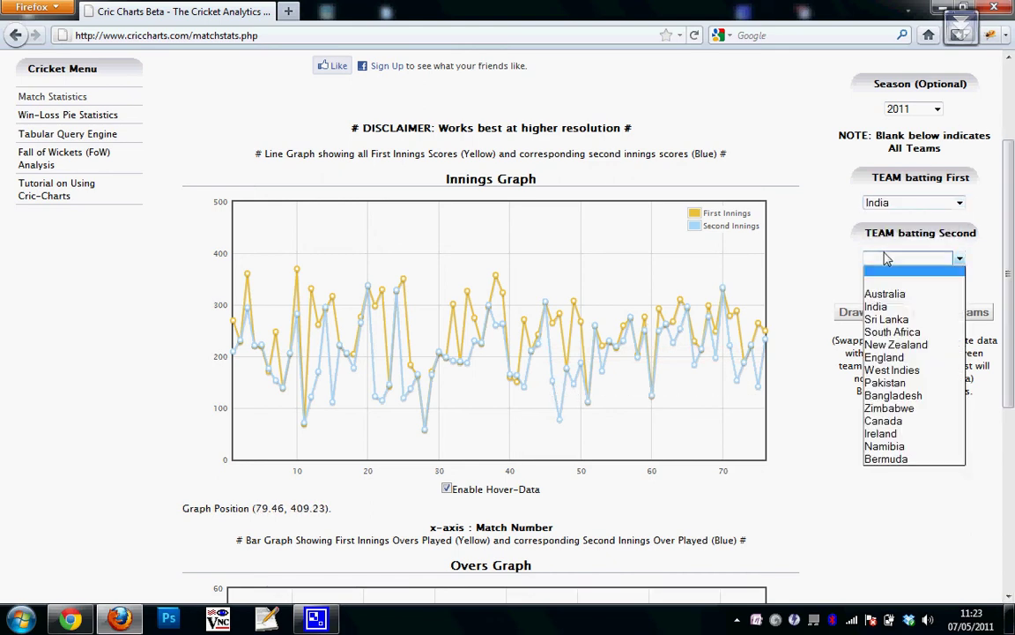
left_click(884, 314)
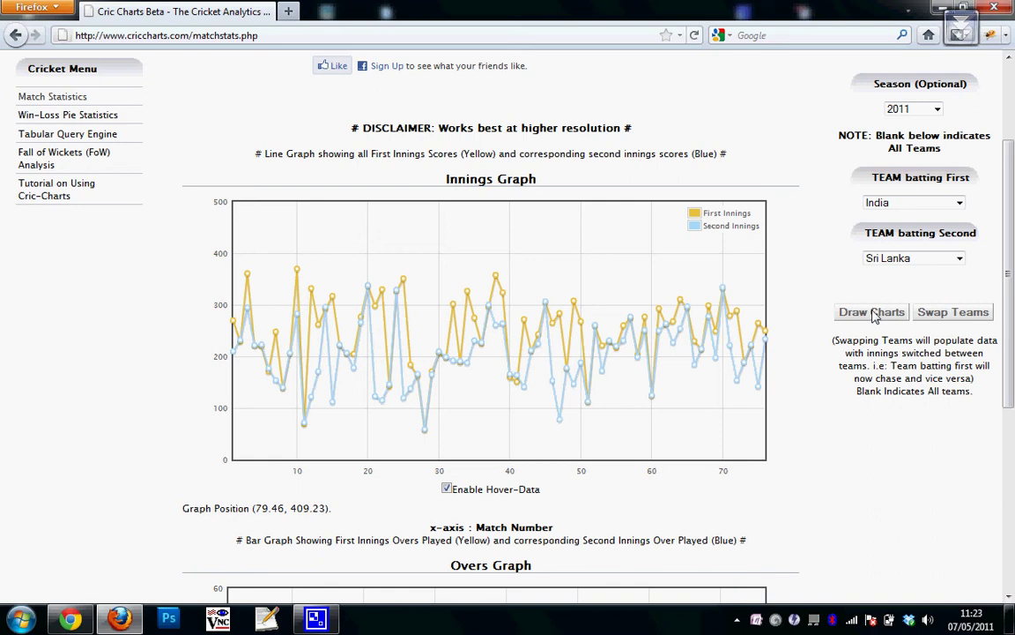
left_click(875, 313)
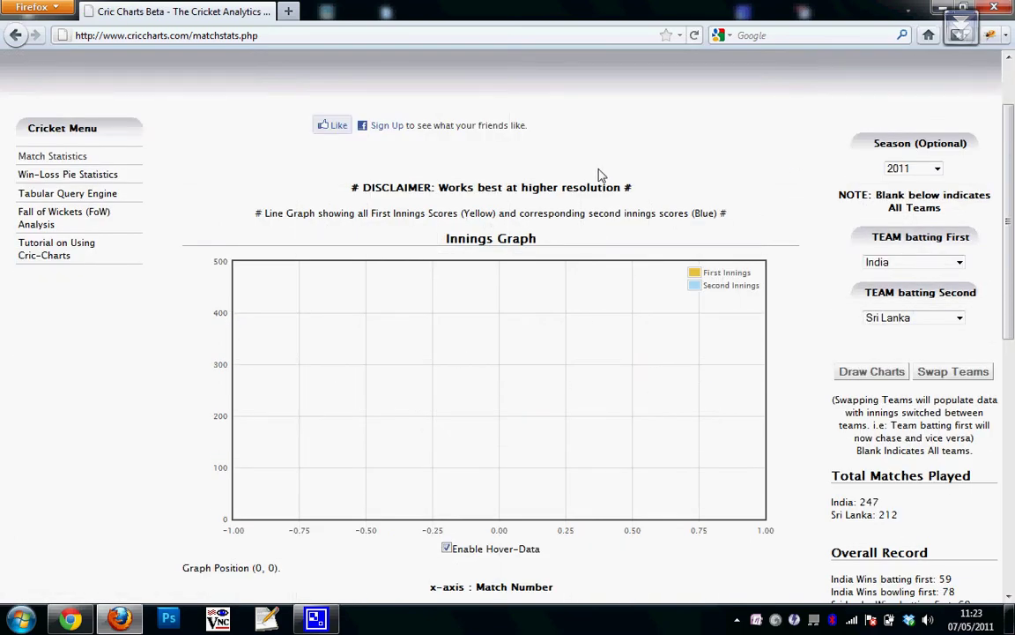
Set the season to 2008 and redraw the charts for India against Sri Lanka
left_click(927, 170)
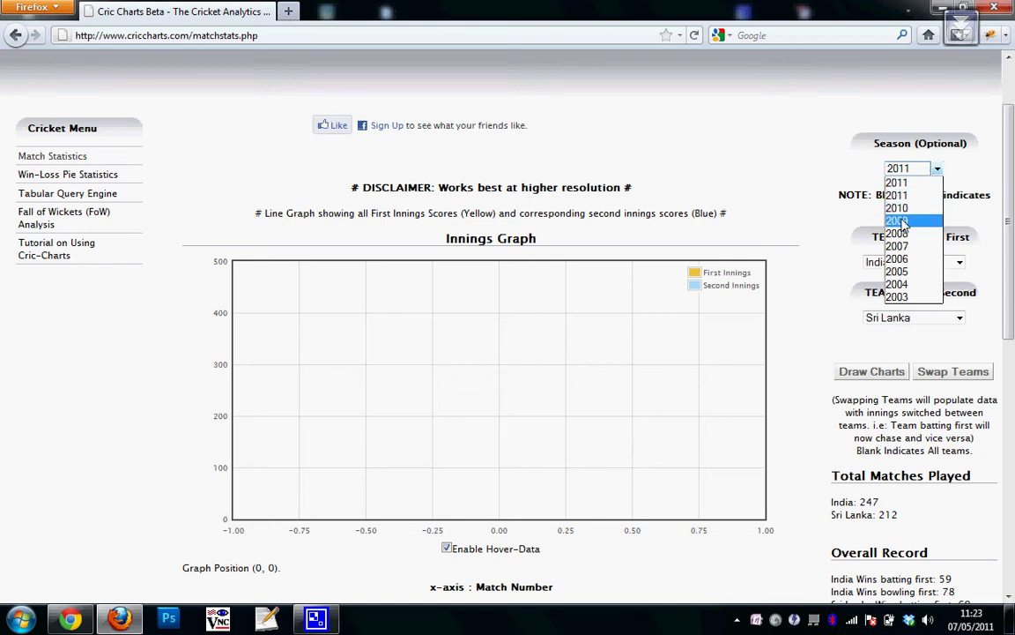
left_click(823, 221)
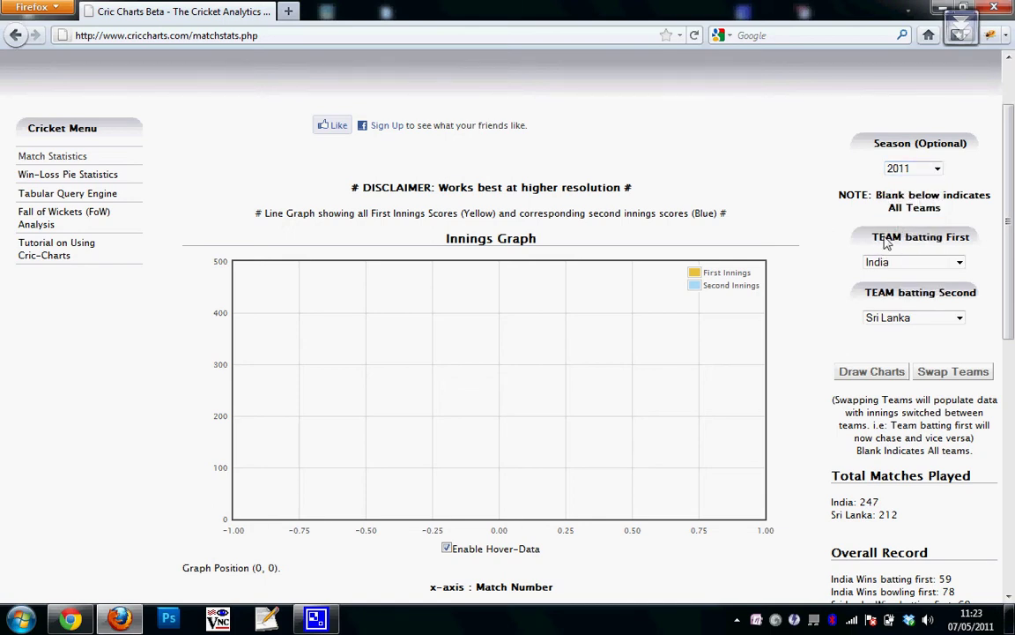
left_click_drag(887, 244, 979, 245)
left_click_drag(871, 294, 965, 300)
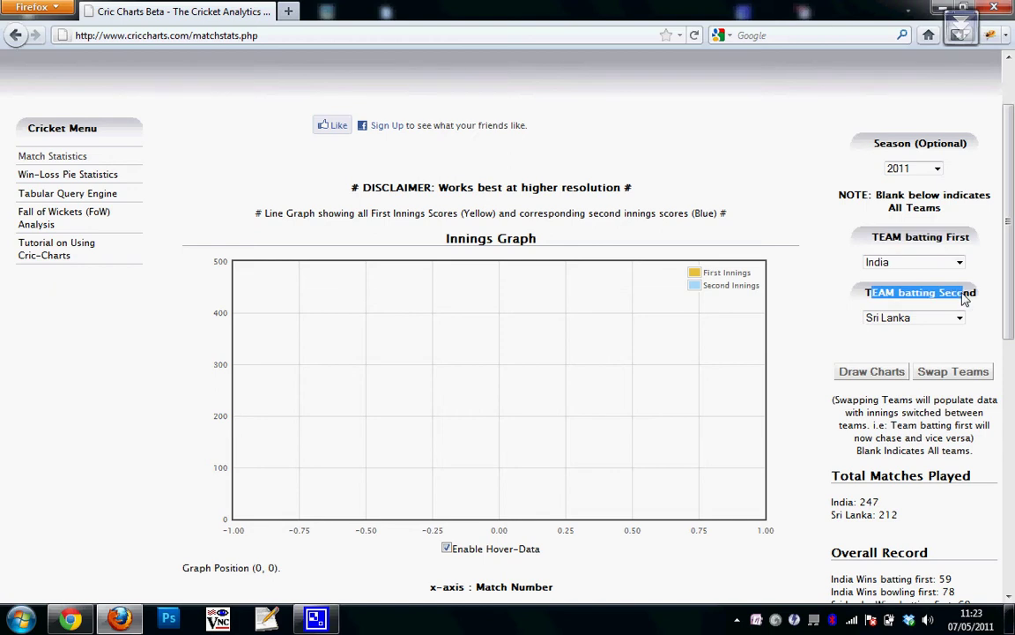
left_click(916, 167)
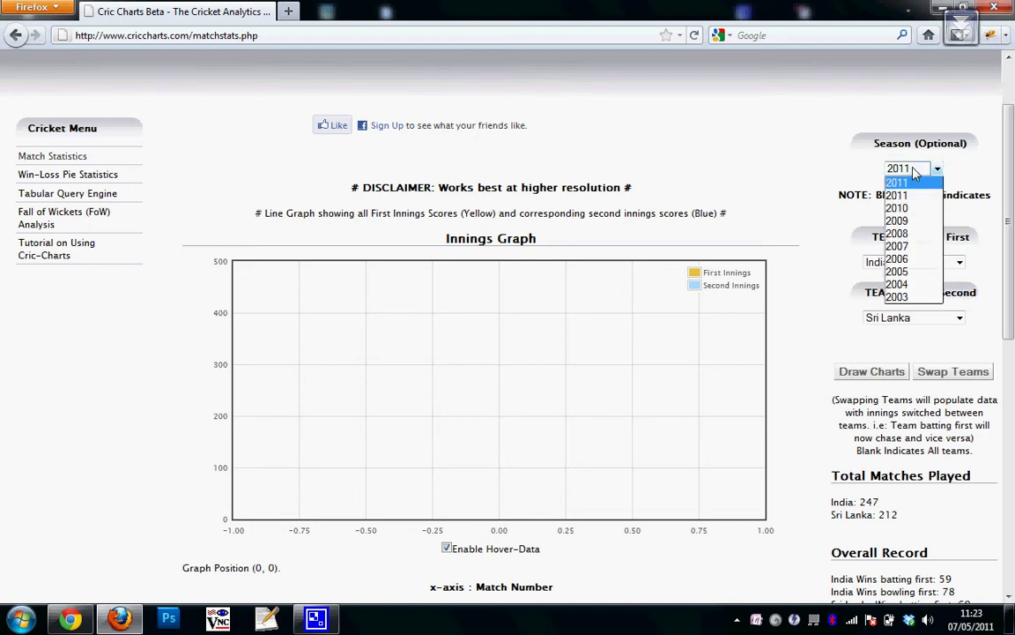
left_click(913, 234)
left_click(859, 371)
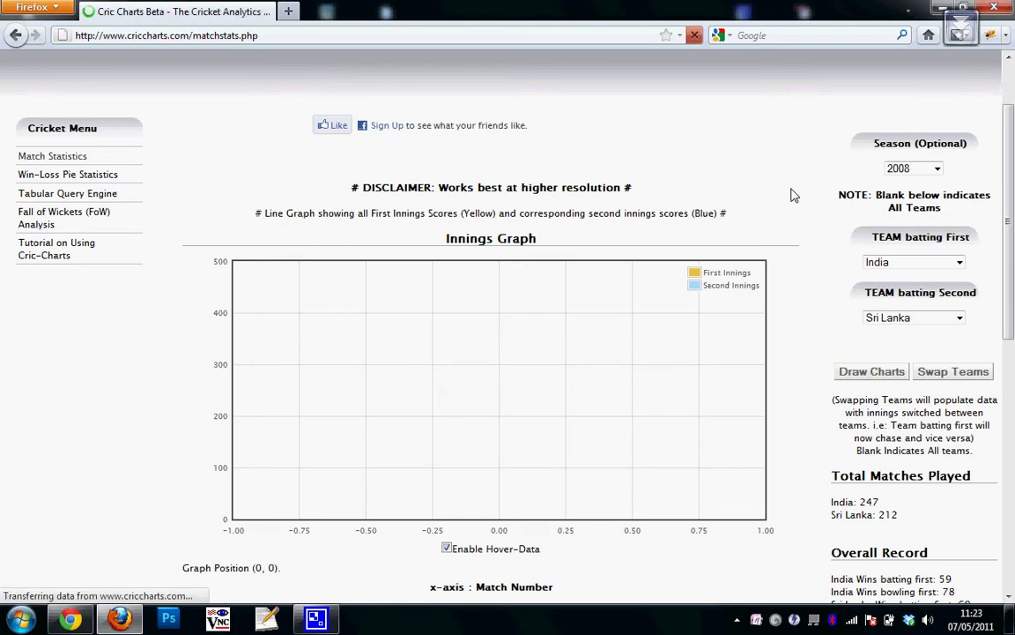
Leave the team batting second blank to cover all opponents and redraw the charts for India batting first
scroll(791, 195, "down", 4)
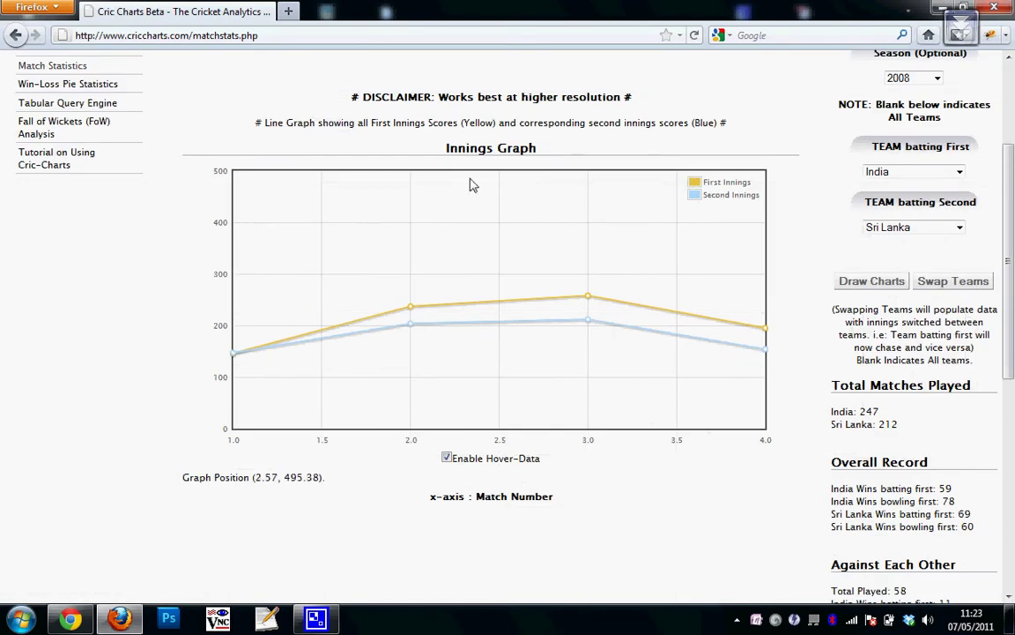
mouse_move(411, 310)
left_click(924, 229)
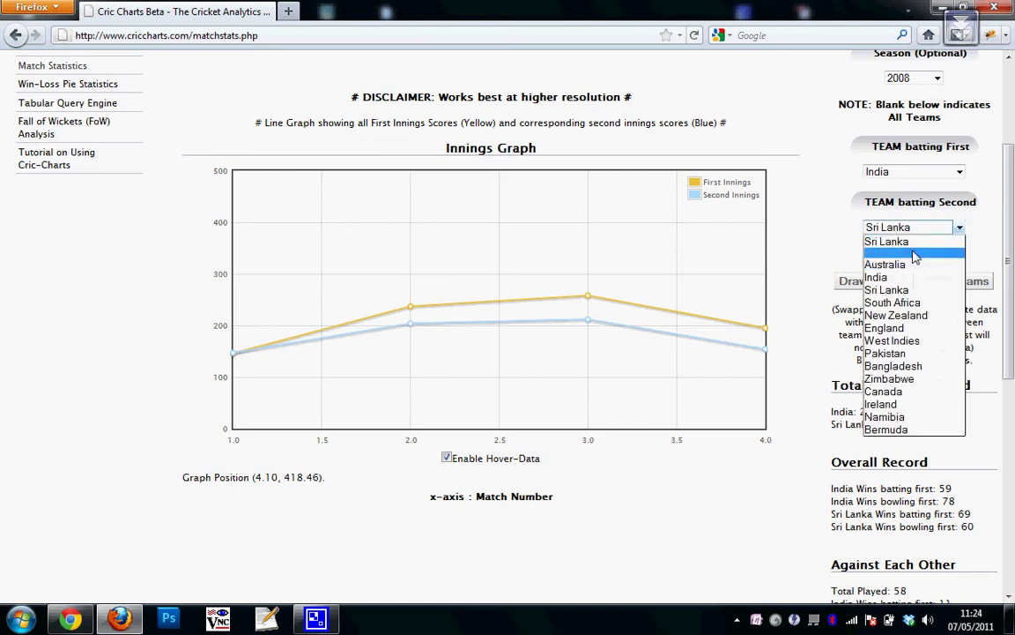
left_click(915, 254)
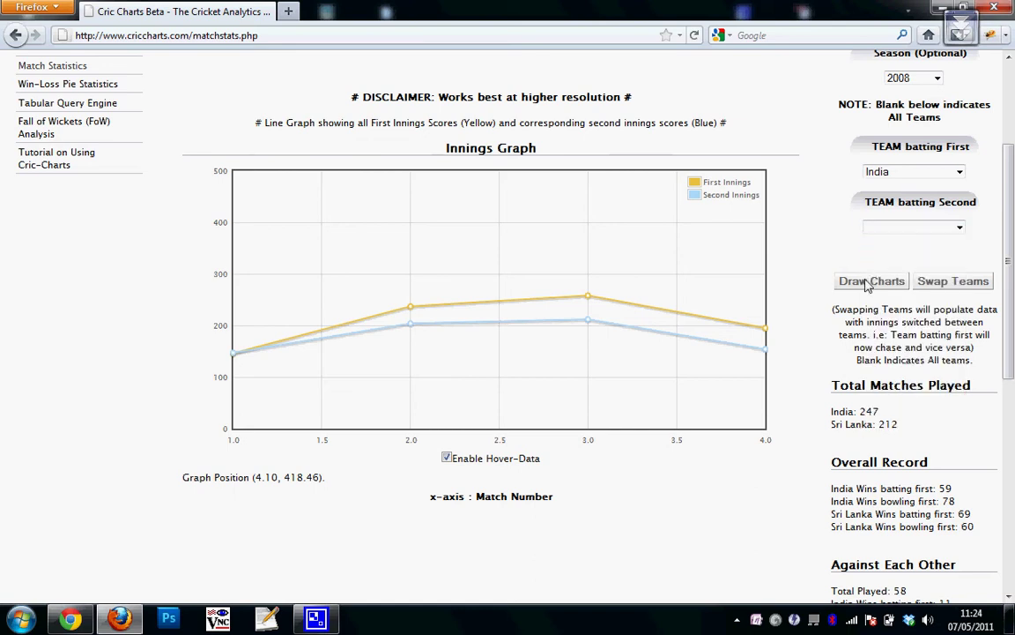
left_click(869, 281)
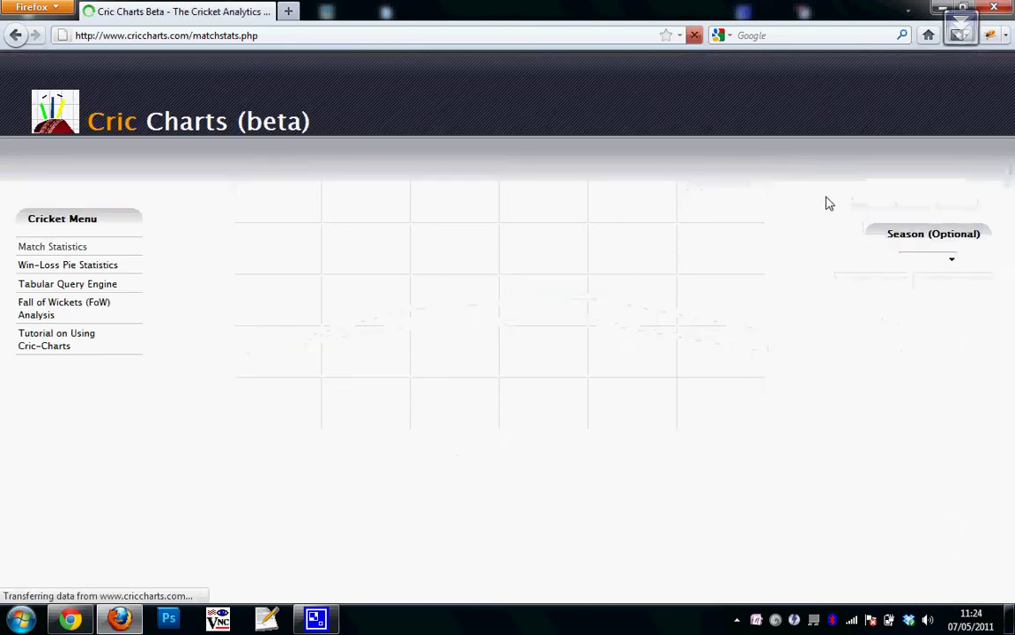
Examine India's 2008 Innings Graph, its total matches played and its overall record batting and bowling first
scroll(828, 203, "down", 4)
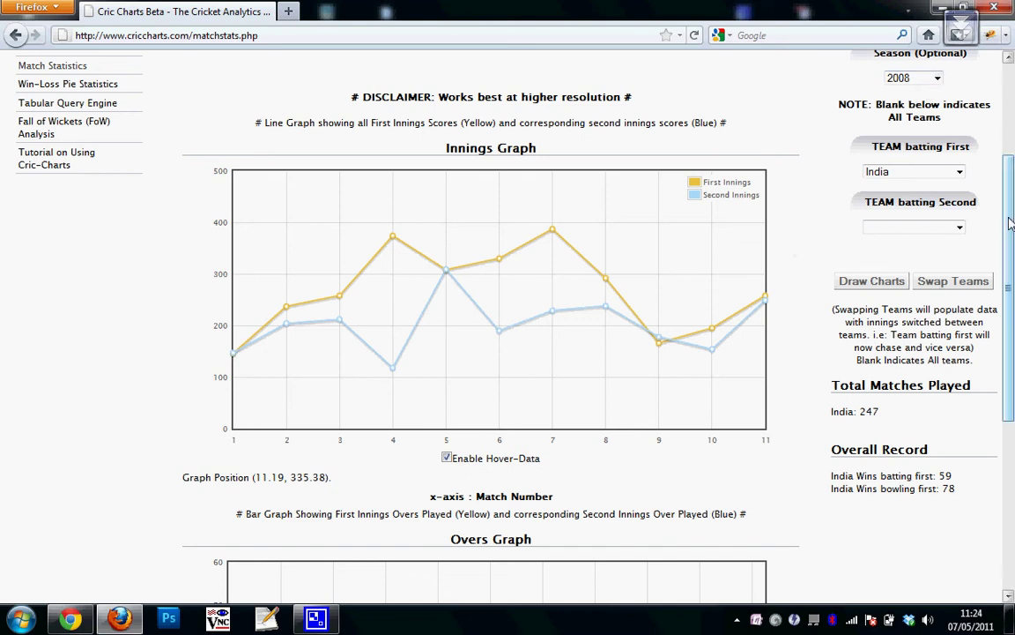
scroll(1011, 289, "down", 3)
scroll(1011, 289, "down", 1)
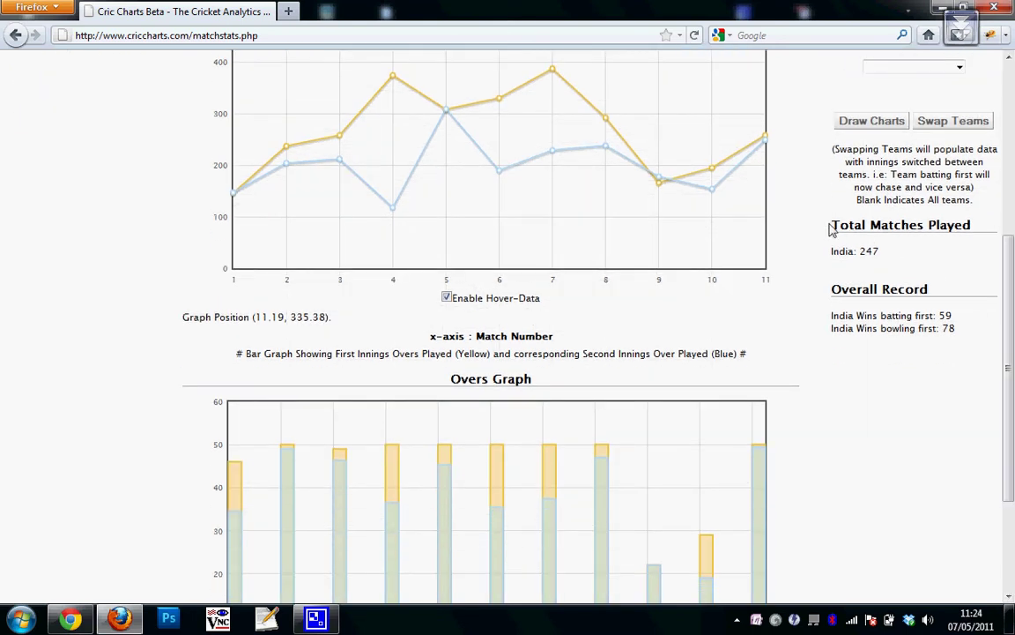
left_click_drag(846, 230, 969, 227)
left_click(844, 255)
left_click_drag(960, 336, 874, 254)
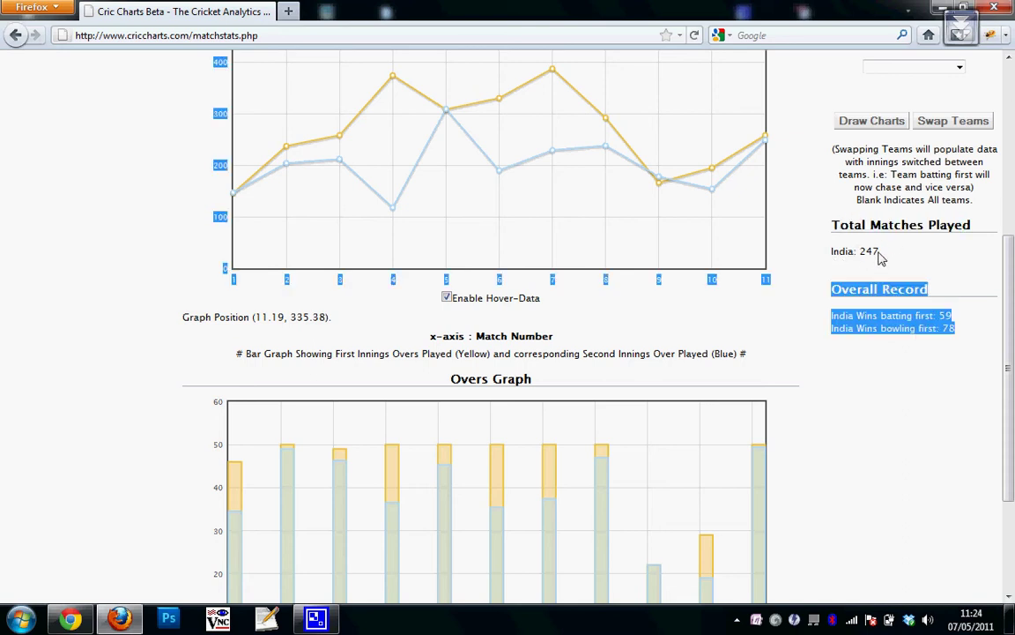
left_click(884, 265)
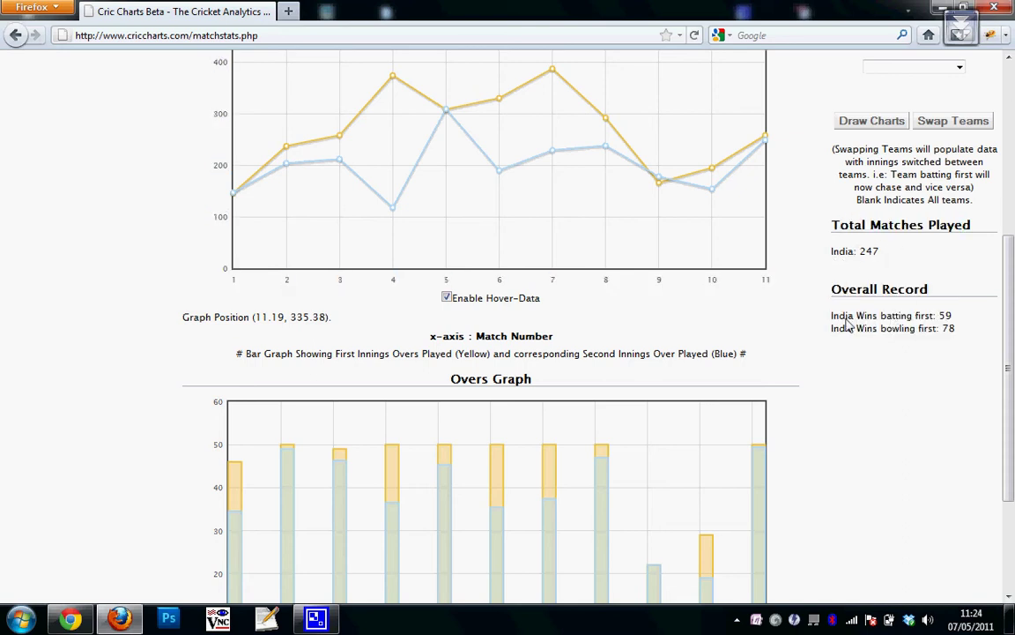
left_click_drag(832, 315, 931, 330)
left_click(951, 338)
Set the team batting second to Sri Lanka and redraw the charts
scroll(1013, 341, "up", 4)
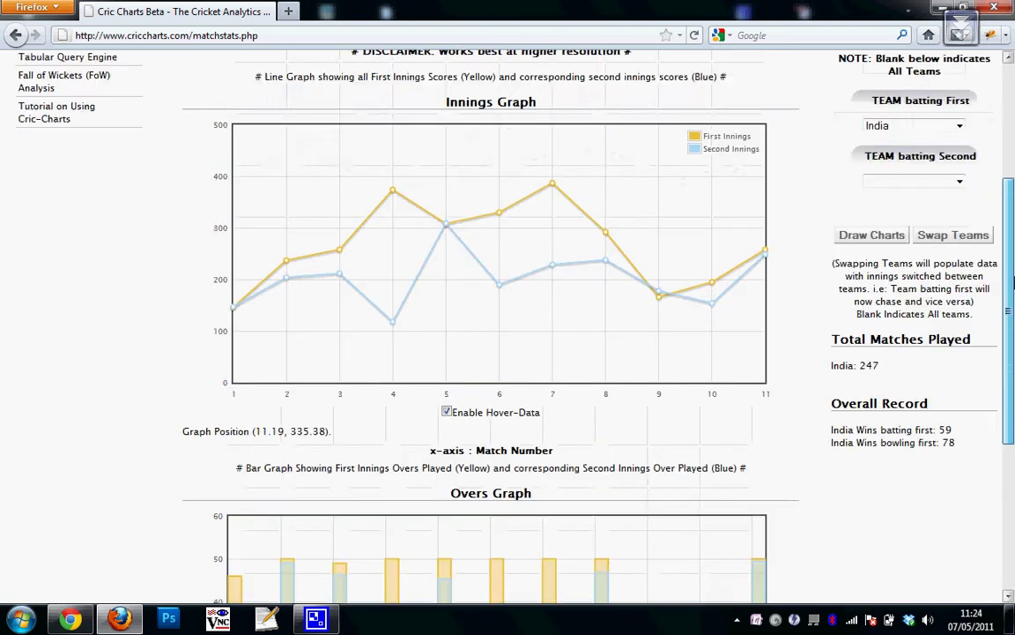
left_click(927, 255)
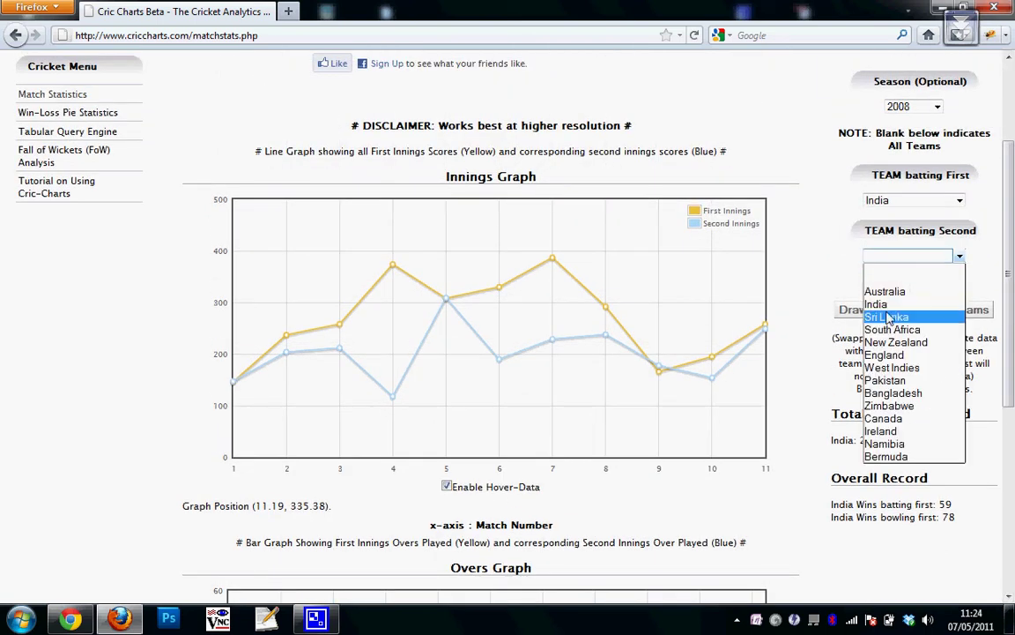
left_click(887, 316)
left_click(901, 310)
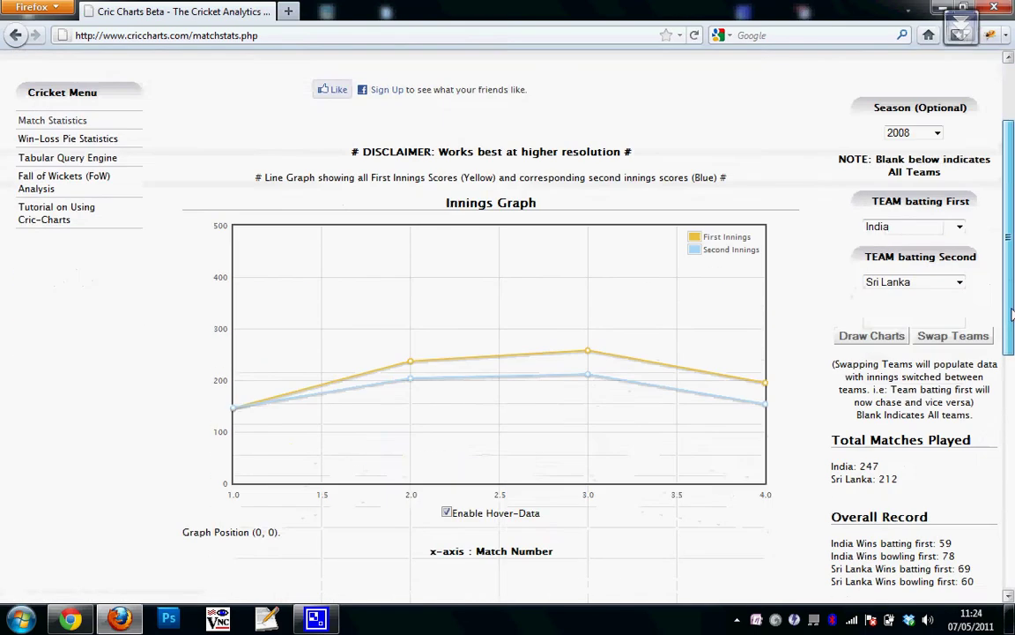
Review the head-to-head record and the first match on the Innings Graph, and display the Overs Graph as lines
left_click_drag(1012, 243, 1013, 432)
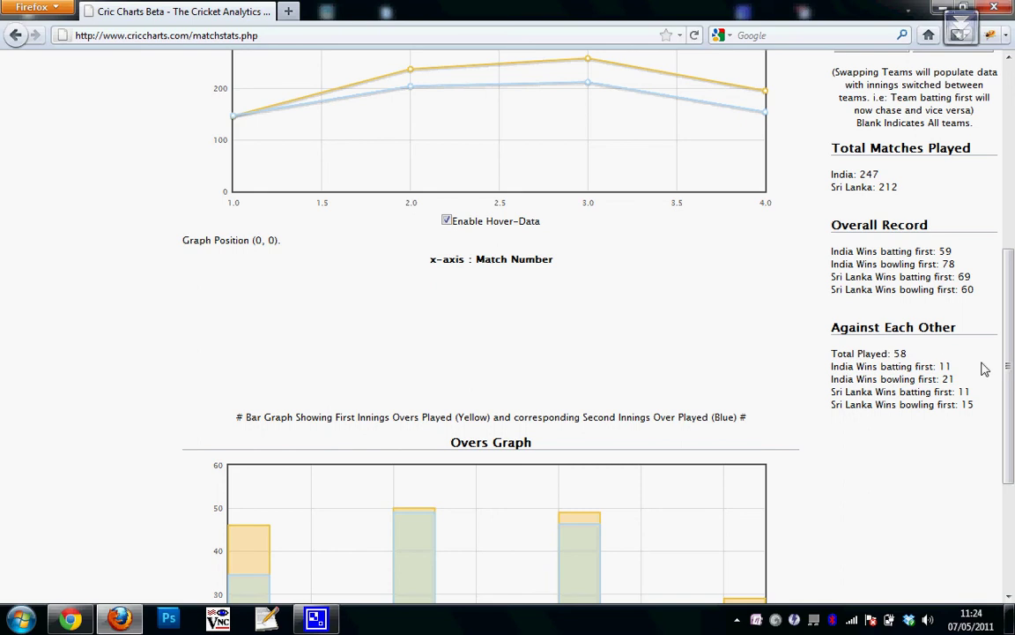
left_click_drag(1009, 376, 1009, 456)
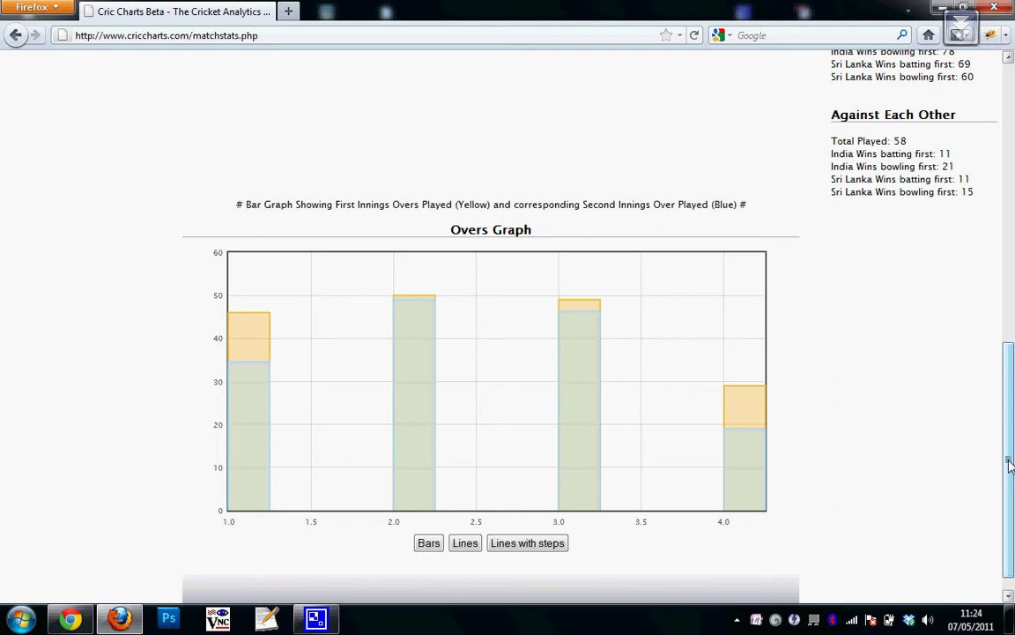
left_click_drag(1010, 464, 1010, 306)
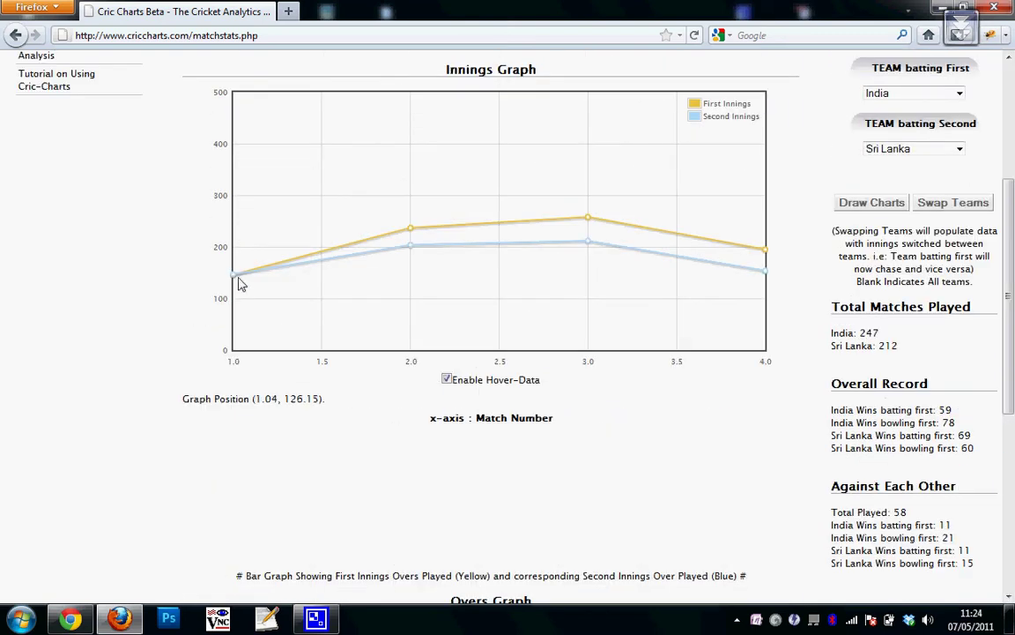
mouse_move(235, 277)
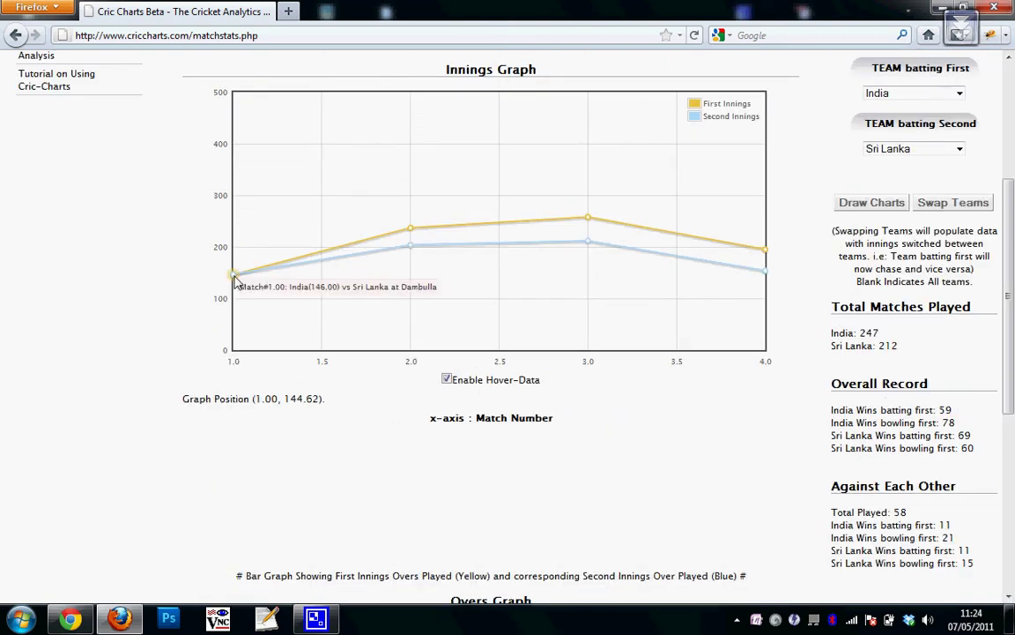
scroll(257, 381, "down", 8)
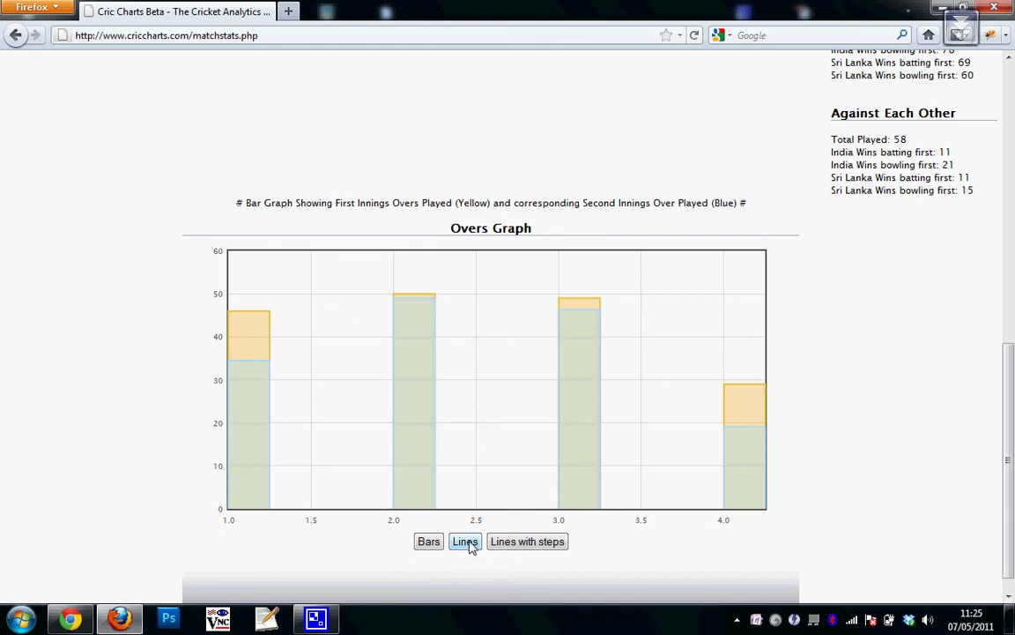
left_click(460, 547)
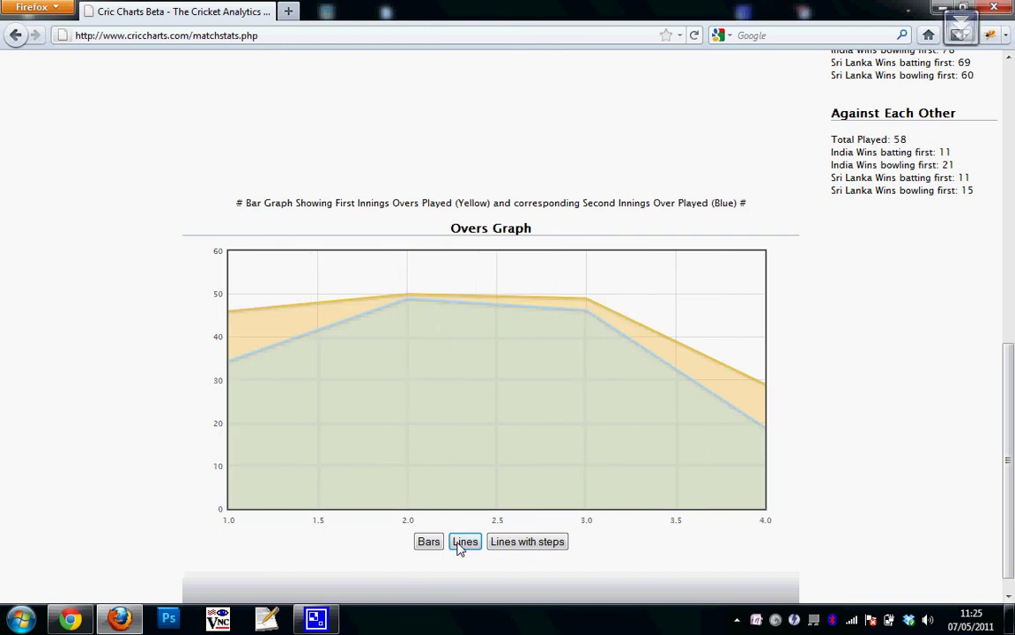
Display the Overs Graph as lines with steps
left_click(523, 547)
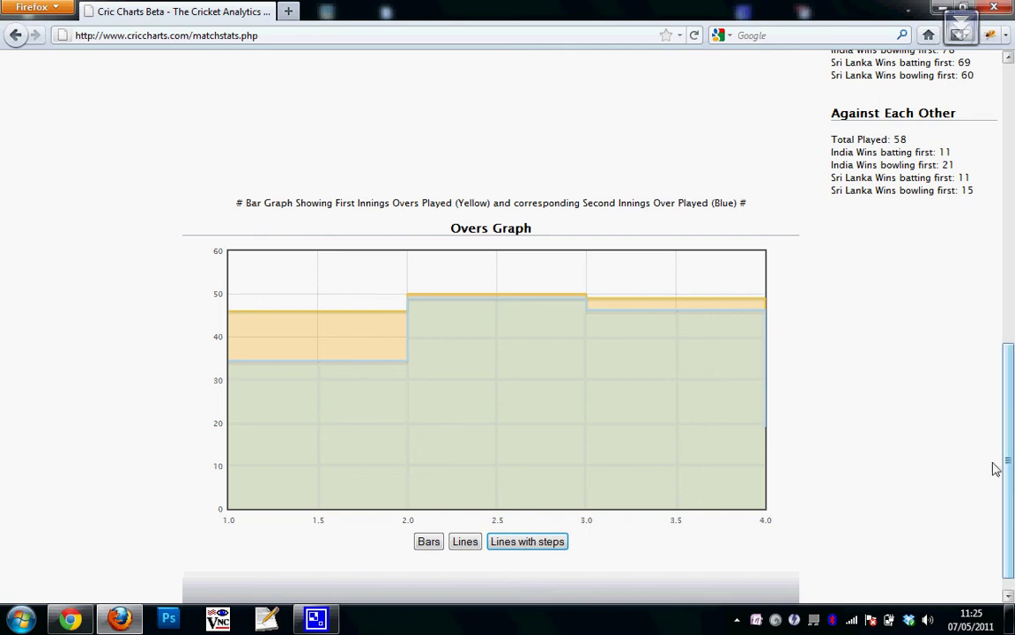
left_click_drag(1007, 465, 1012, 161)
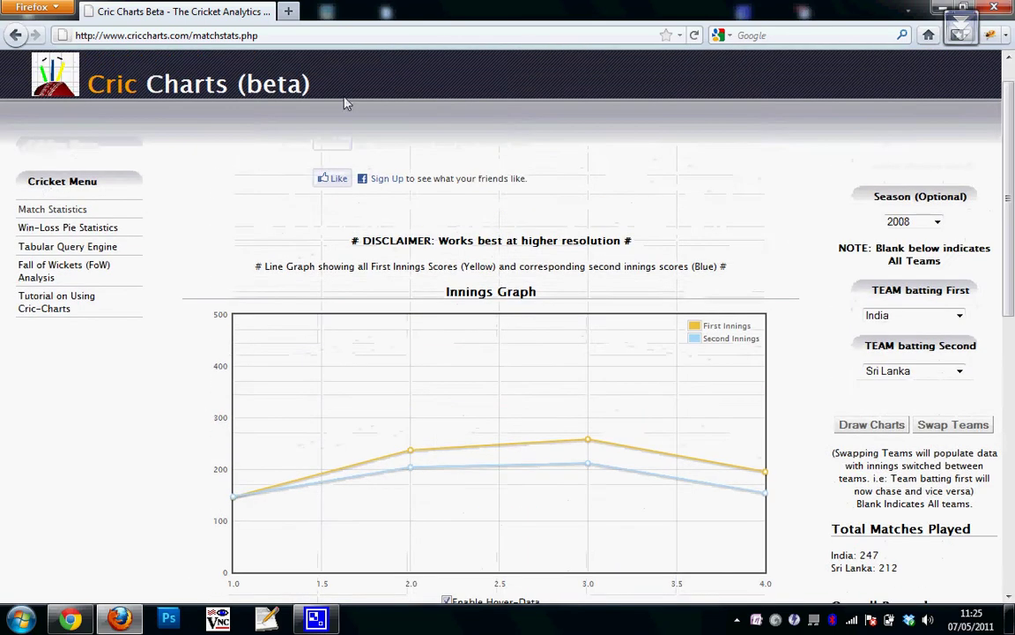
Open the Win-Loss Pie Statistics page and check Sri Lanka's and Australia's shares in the all teams record chart
left_click(51, 229)
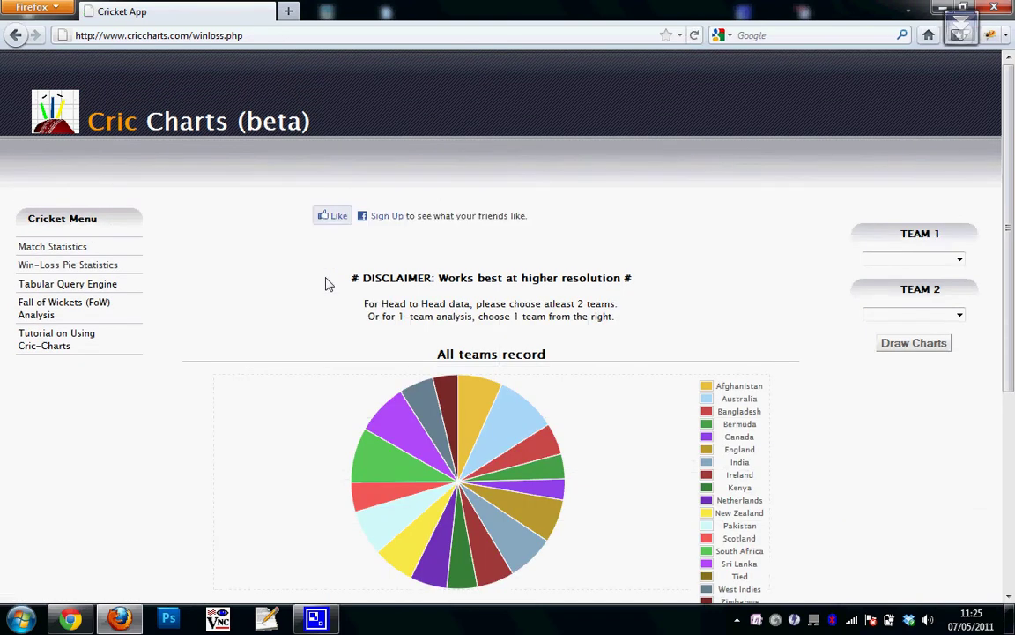
scroll(1010, 217, "down", 1)
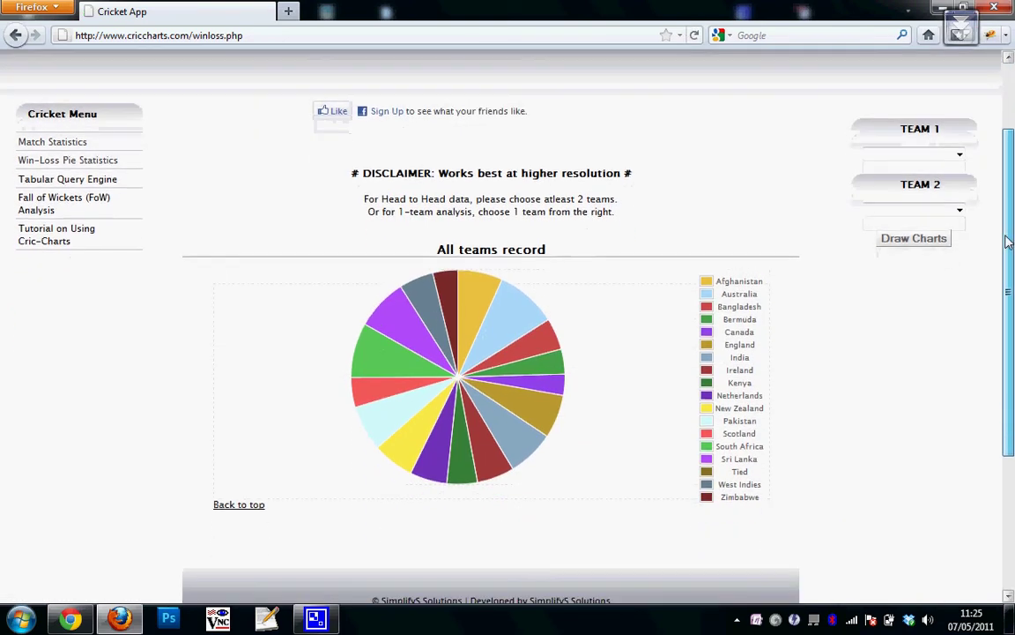
left_click_drag(1009, 242, 1009, 257)
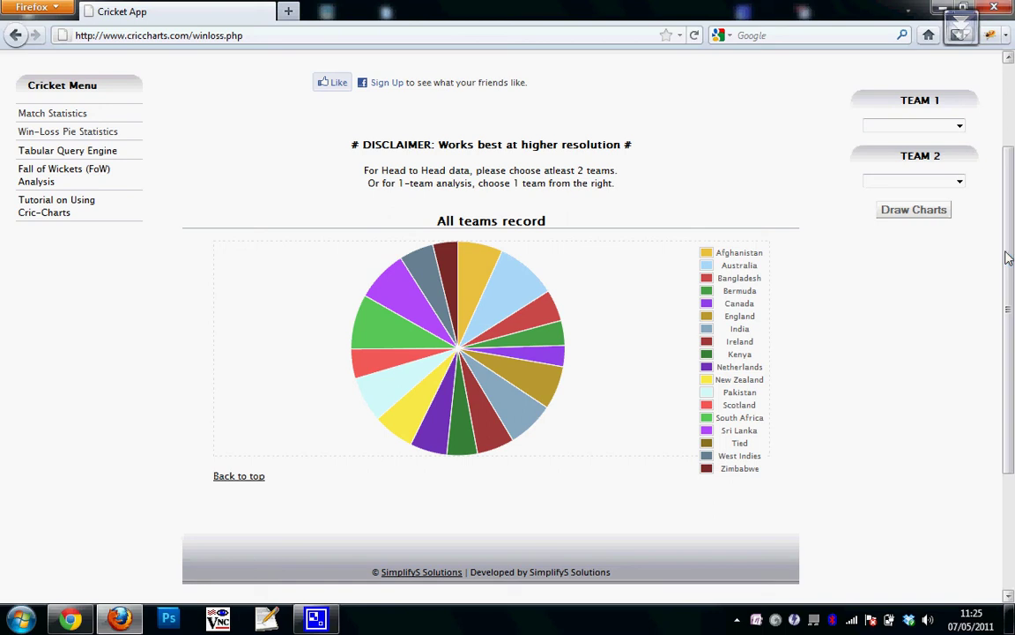
left_click(411, 298)
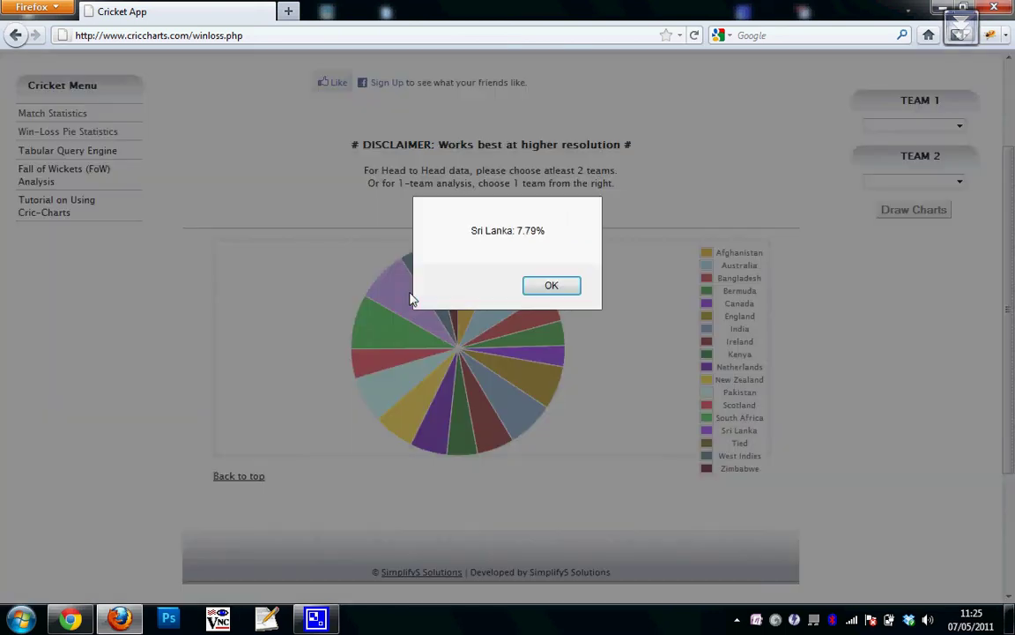
left_click(551, 286)
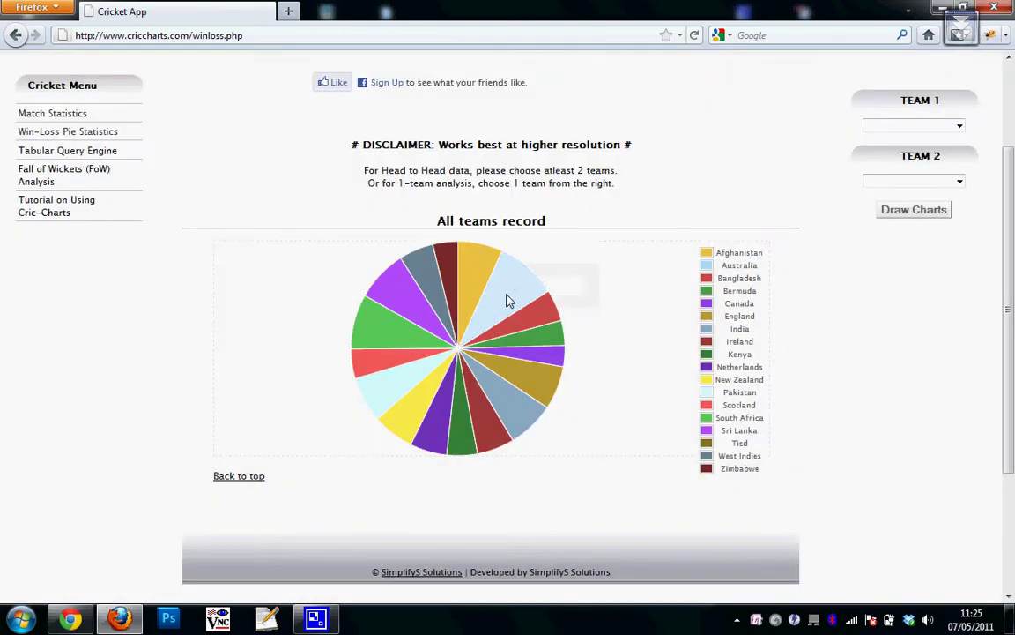
left_click(507, 298)
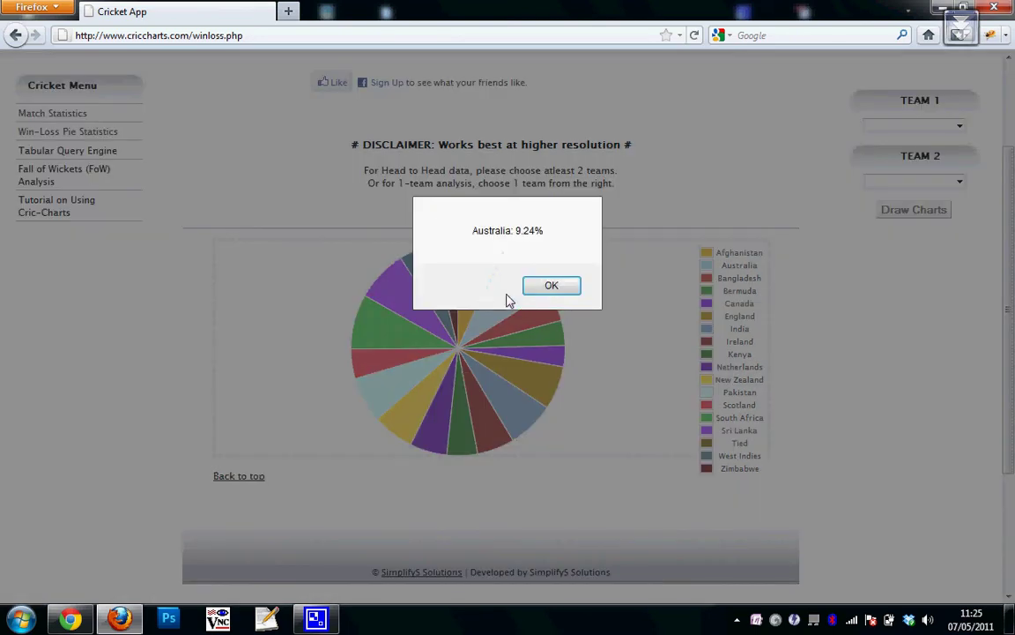
left_click(552, 287)
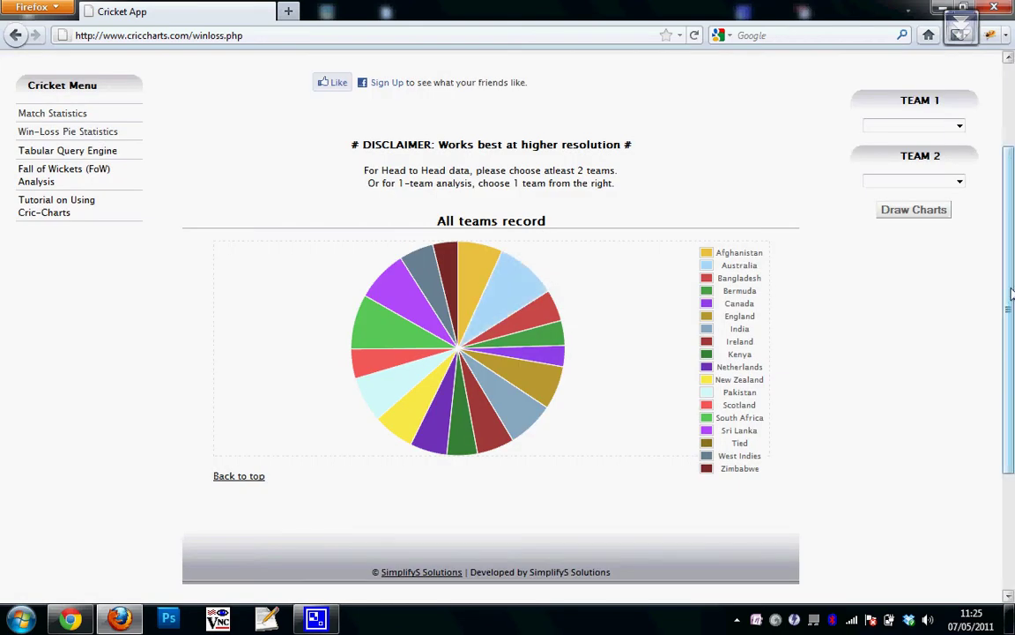
Set Team 1 to India and Team 2 to Sri Lanka and draw the win-loss charts
left_click(901, 128)
left_click(877, 175)
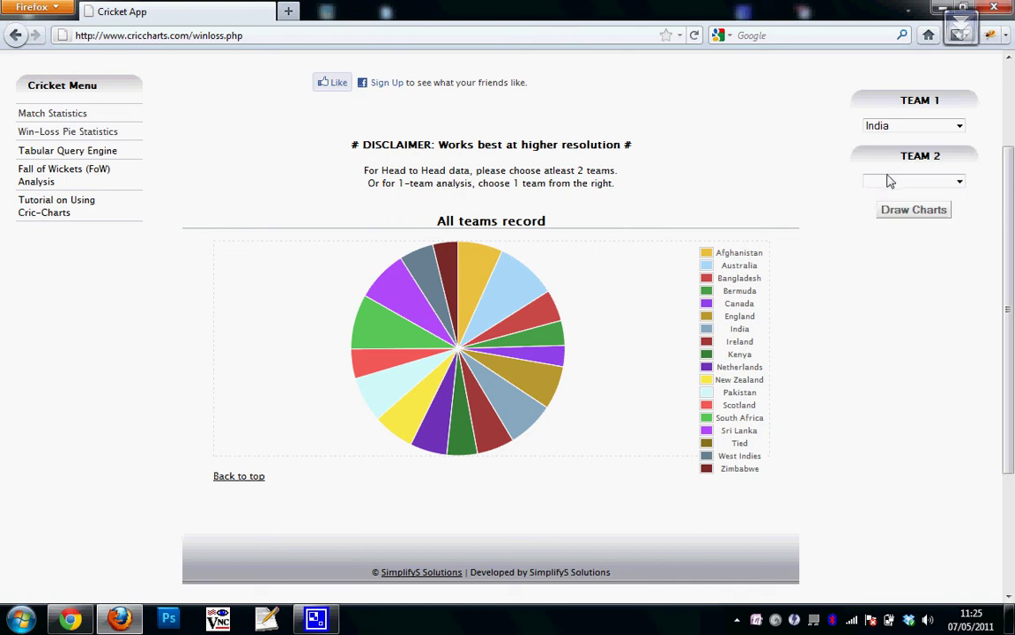
left_click(890, 181)
left_click(897, 243)
left_click(908, 218)
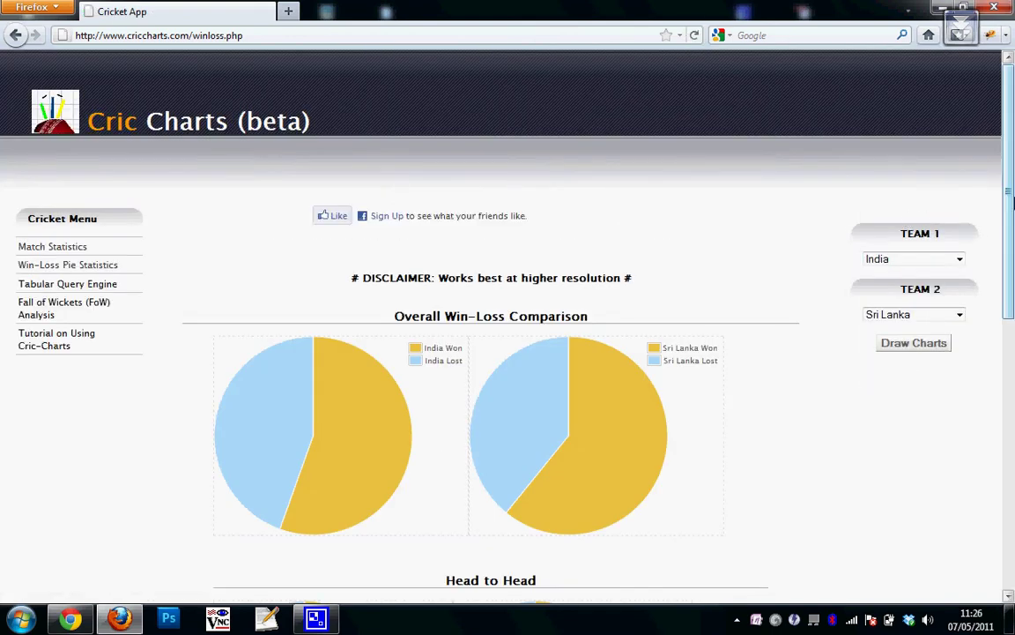
Review the overall win-loss comparison and check India's won percentage in the Head to Head pie chart
left_click_drag(1012, 170, 1012, 276)
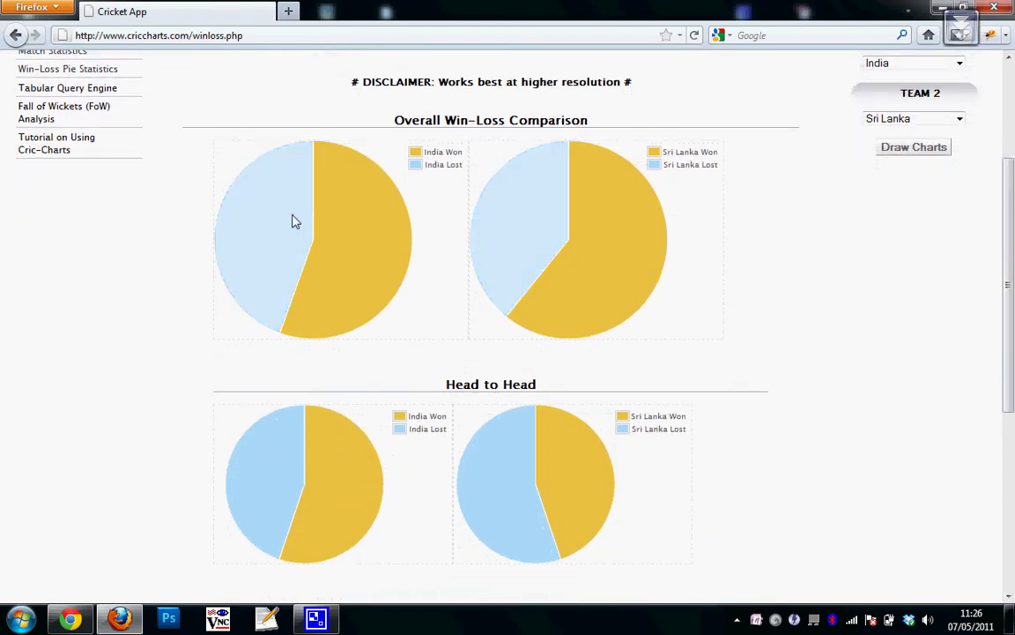
scroll(773, 267, "down", 4)
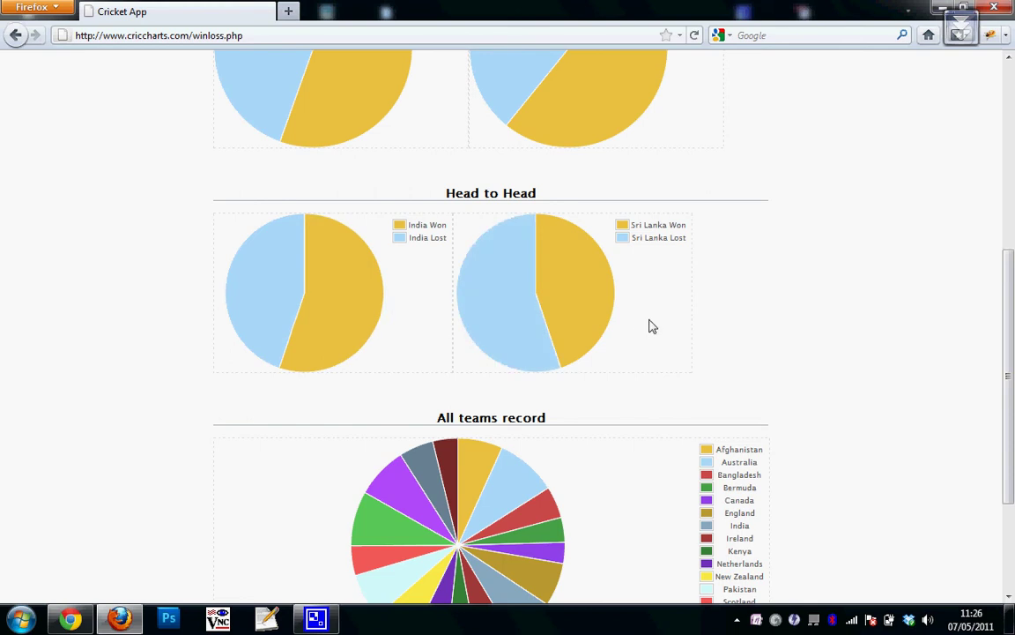
left_click(336, 293)
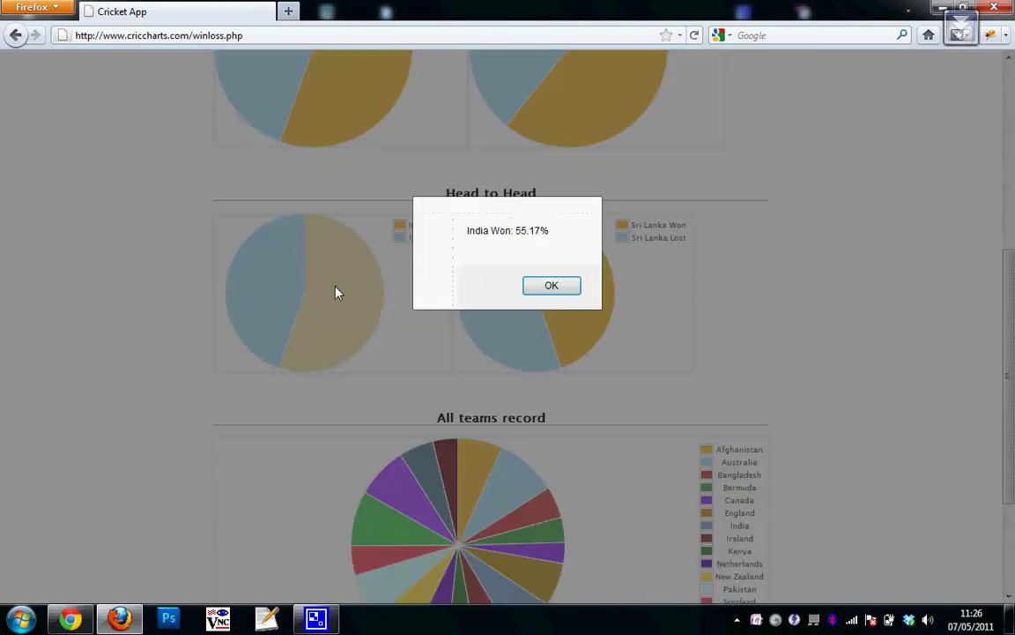
double_click(525, 231)
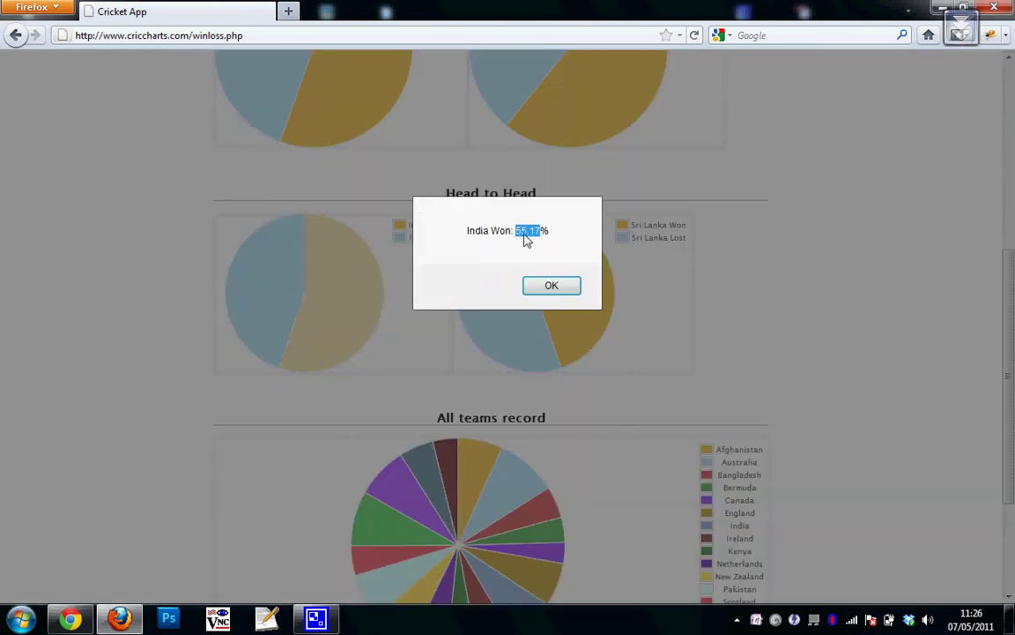
left_click(535, 287)
scroll(1011, 440, "up", 5)
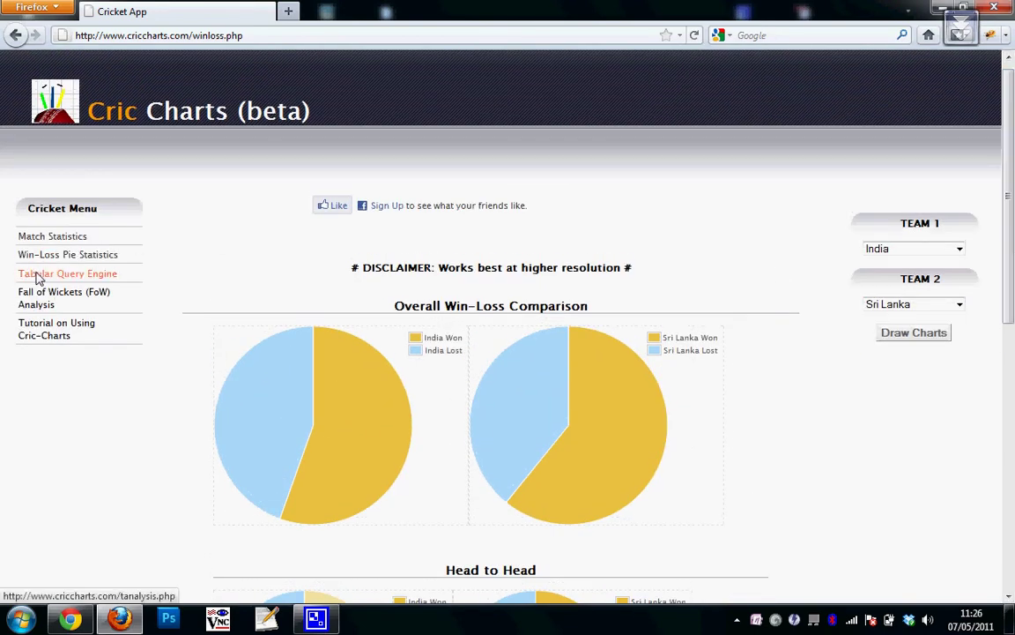
Open the Tabular Query Engine and tabulate the data for India and Sri Lanka with the season set to 2008
left_click(39, 276)
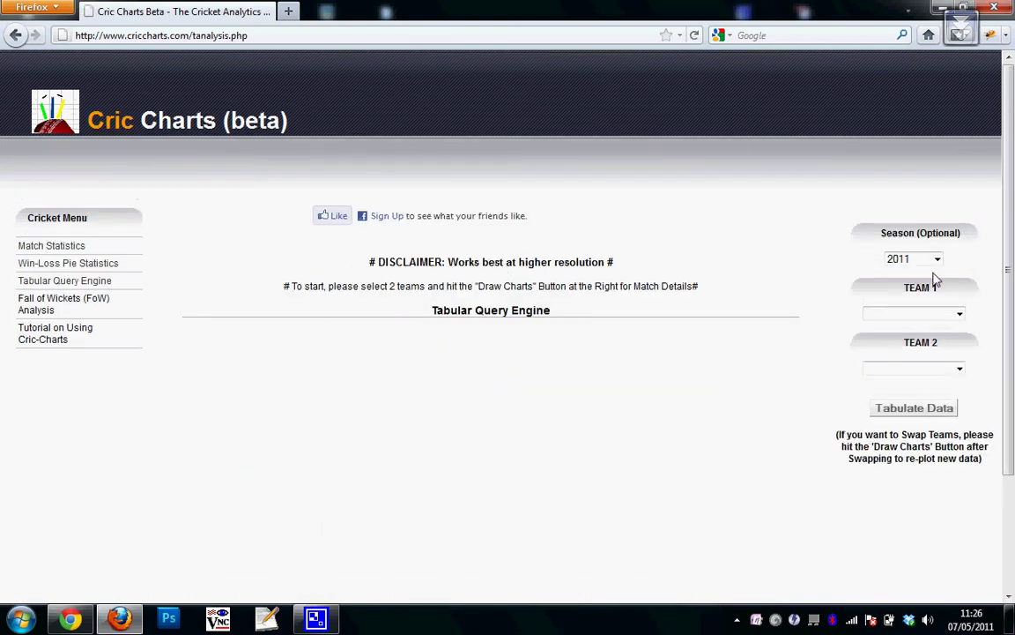
left_click(904, 319)
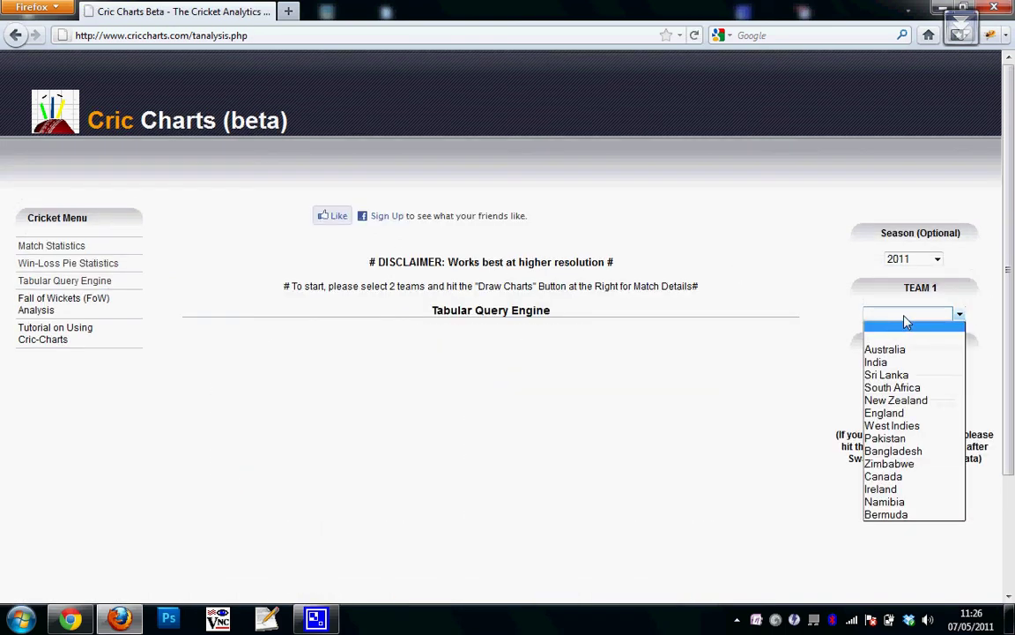
left_click(881, 363)
left_click(886, 368)
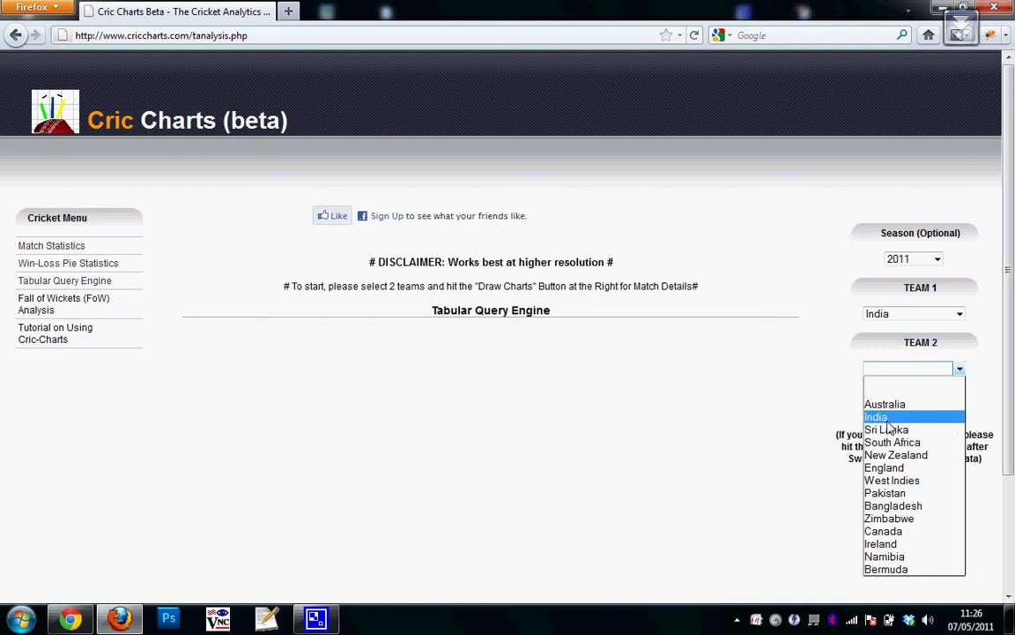
left_click(890, 430)
left_click(908, 260)
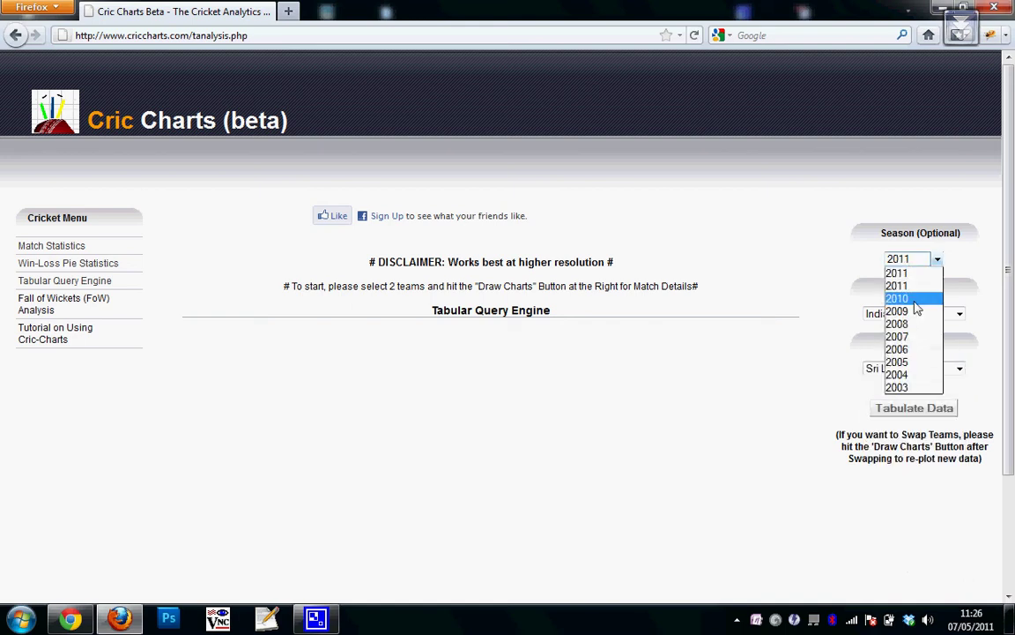
left_click(897, 323)
left_click(888, 408)
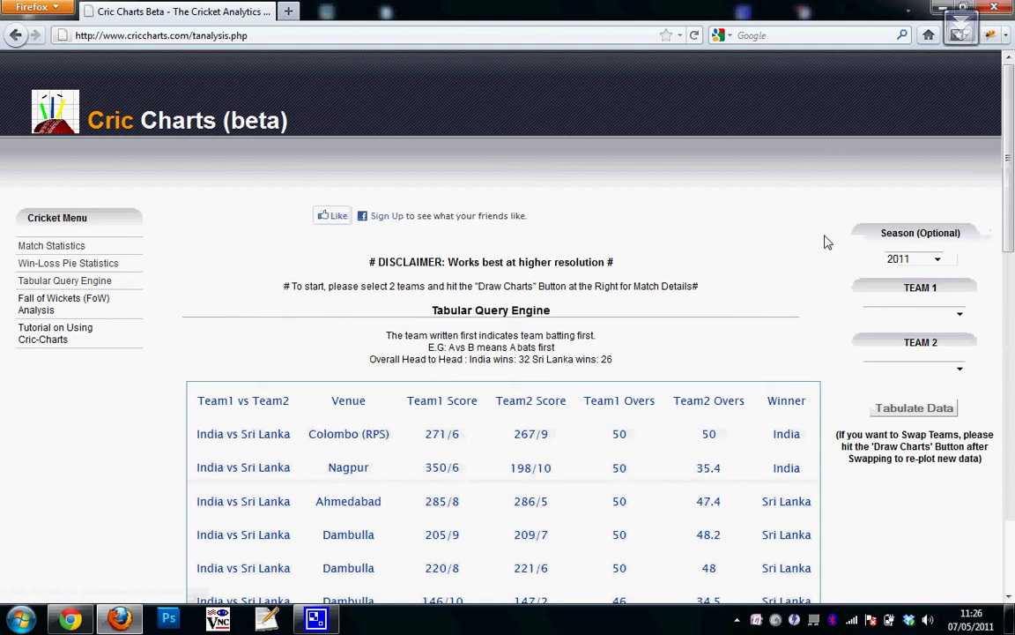
Tabulate the data with India as Team 1 and Australia as Team 2, and look through the match table
scroll(1003, 226, "down", 2)
left_click_drag(1003, 226, 1012, 255)
left_click(874, 181)
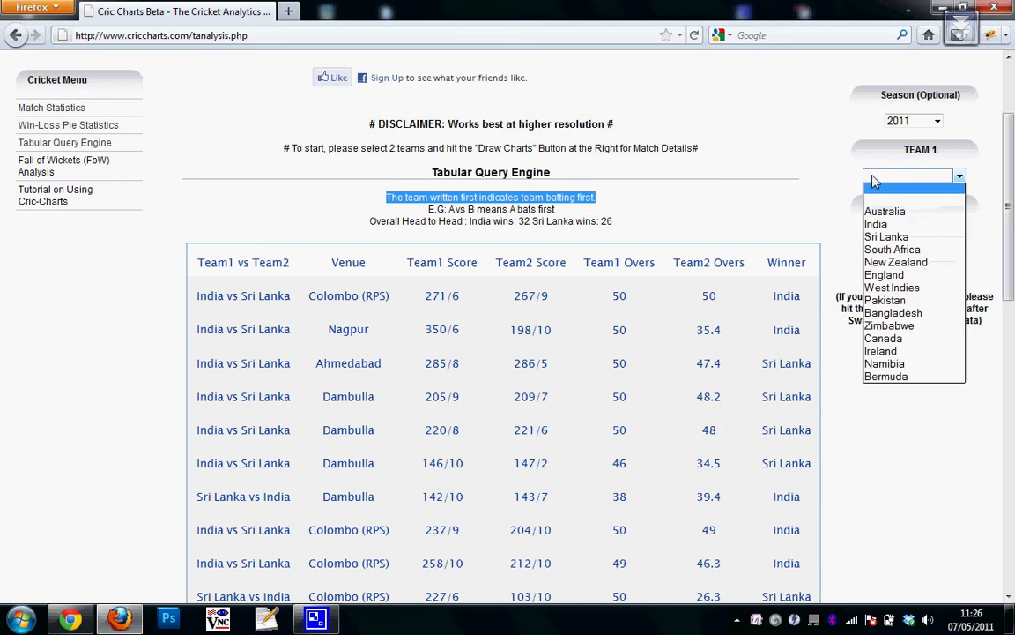
left_click(876, 224)
left_click(883, 231)
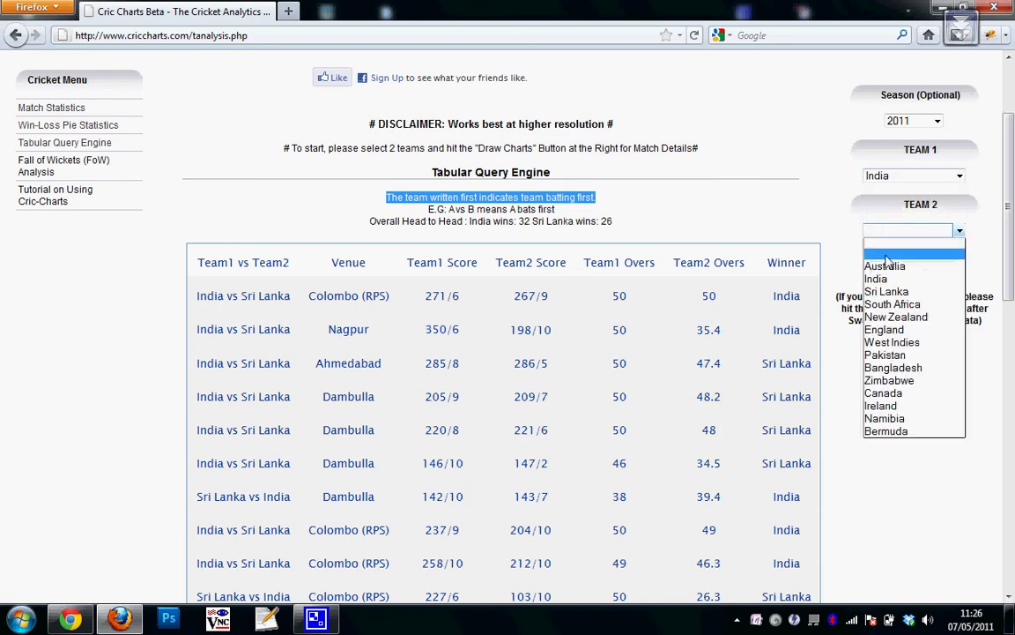
left_click(885, 266)
left_click(887, 270)
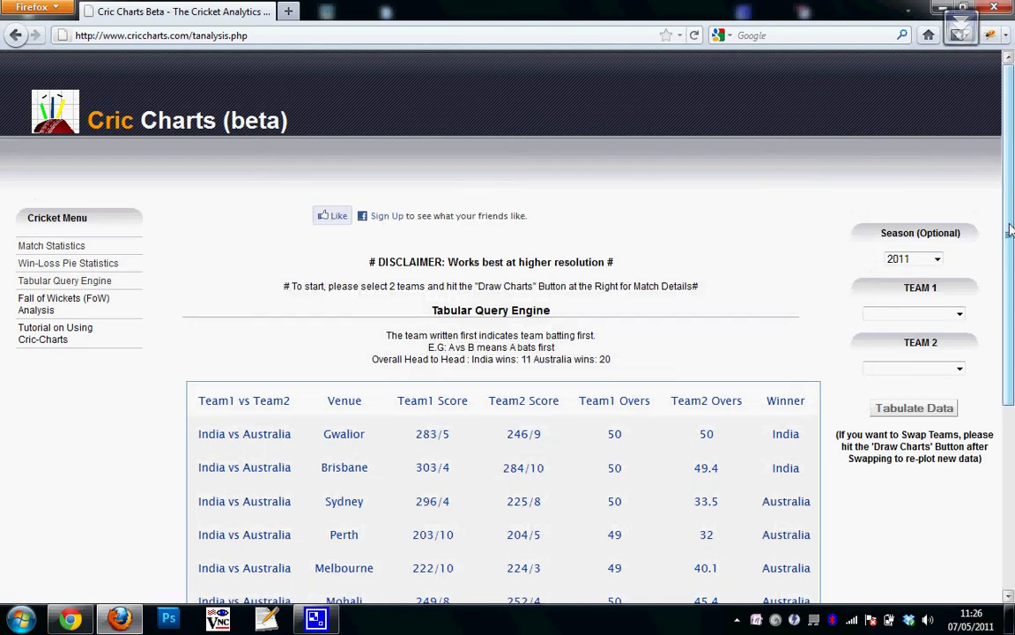
left_click_drag(1012, 187, 1012, 381)
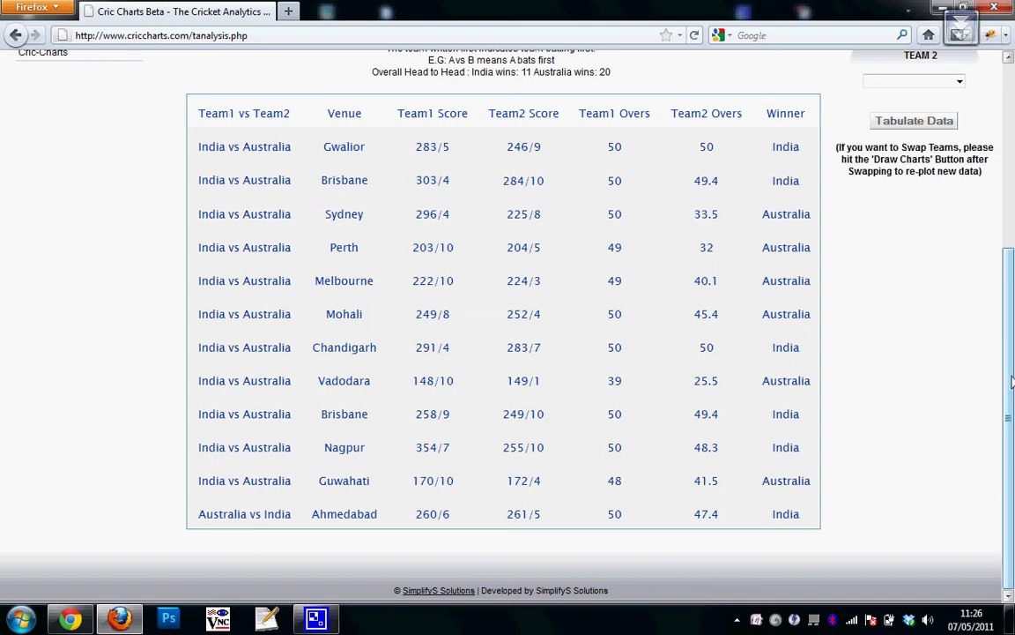
Open the Fall of Wickets (FoW) Analysis page and view its graph for all teams
scroll(1012, 385, "up", 5)
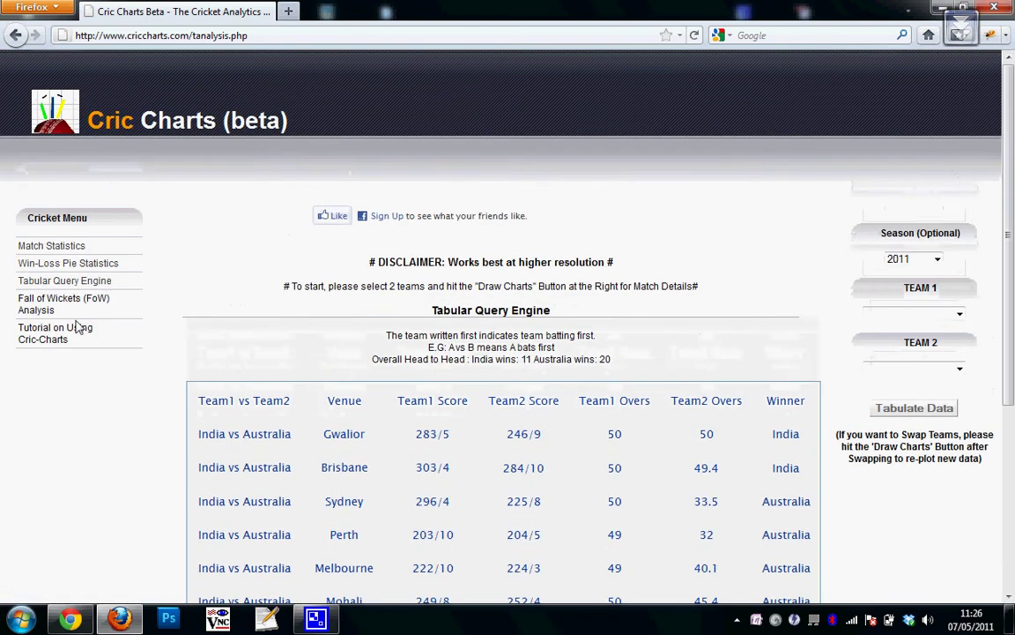
left_click(46, 309)
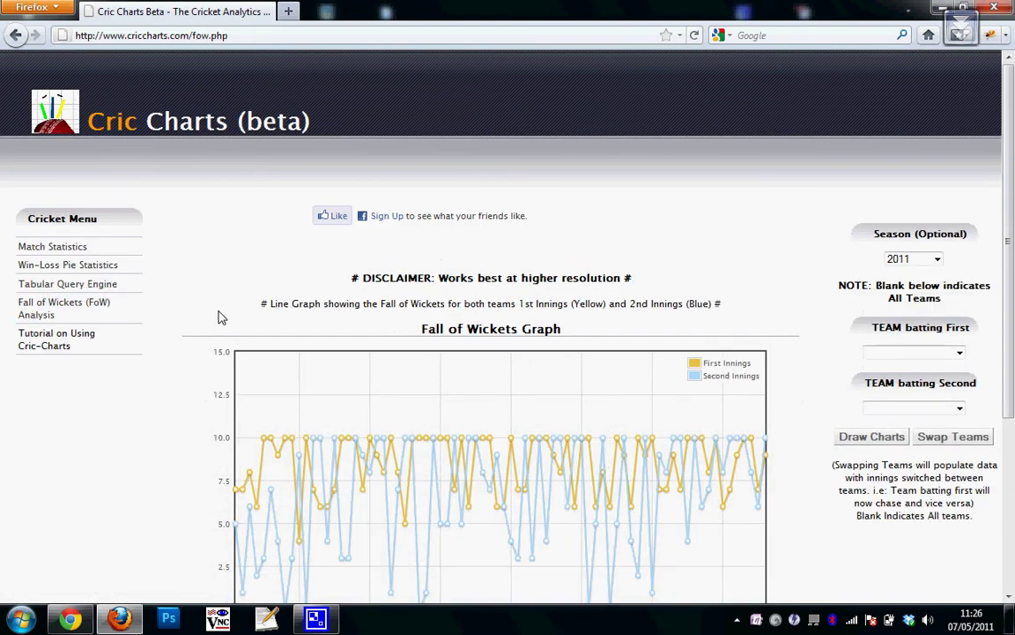
scroll(1012, 281, "down", 3)
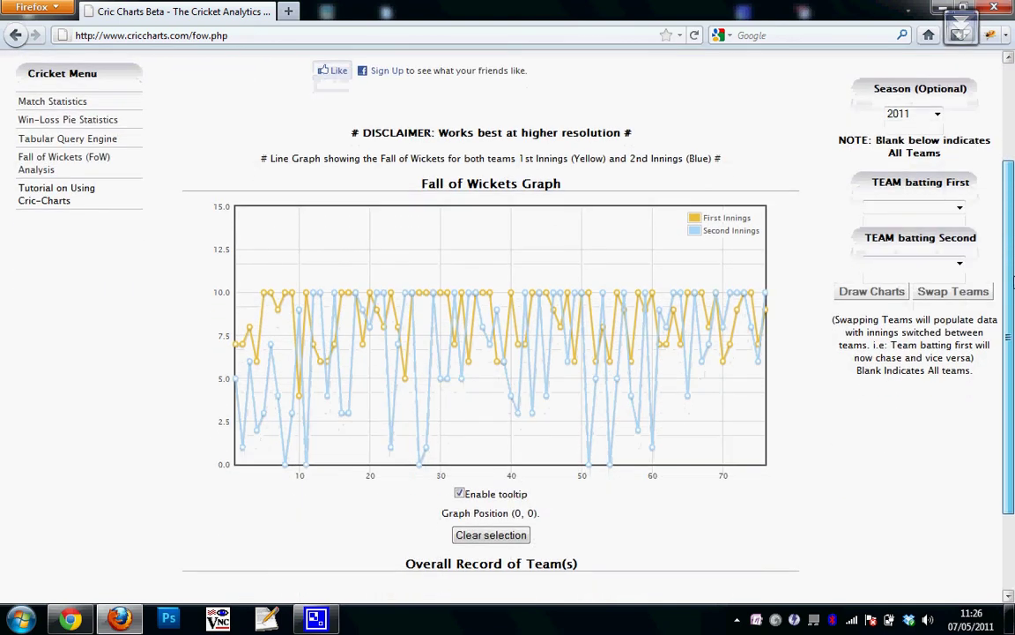
Draw the Fall of Wickets chart for India batting first and Sri Lanka batting second in the 2008 season
left_click(917, 207)
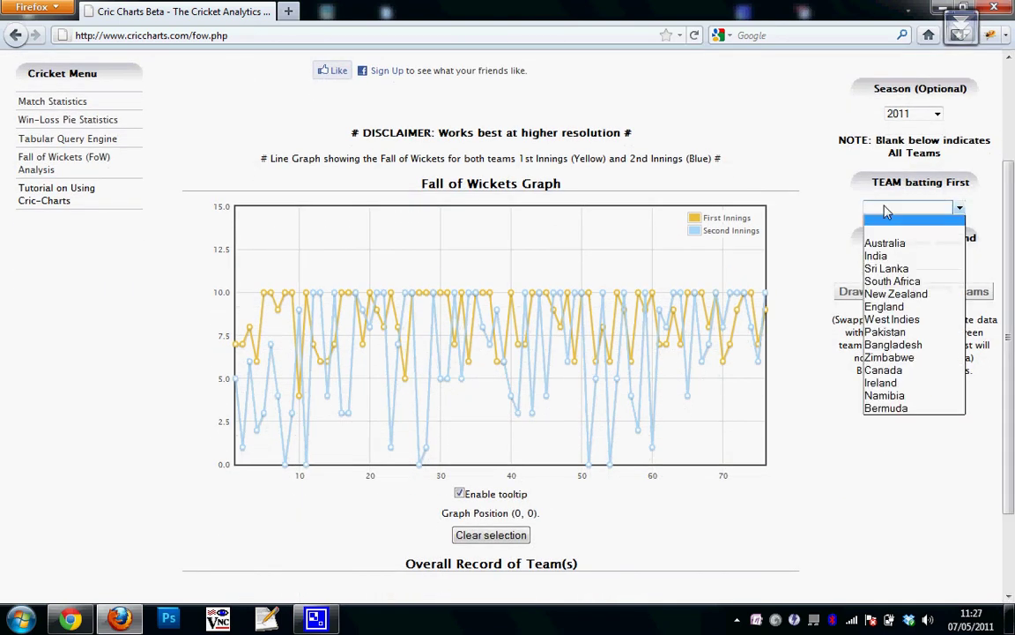
left_click(882, 256)
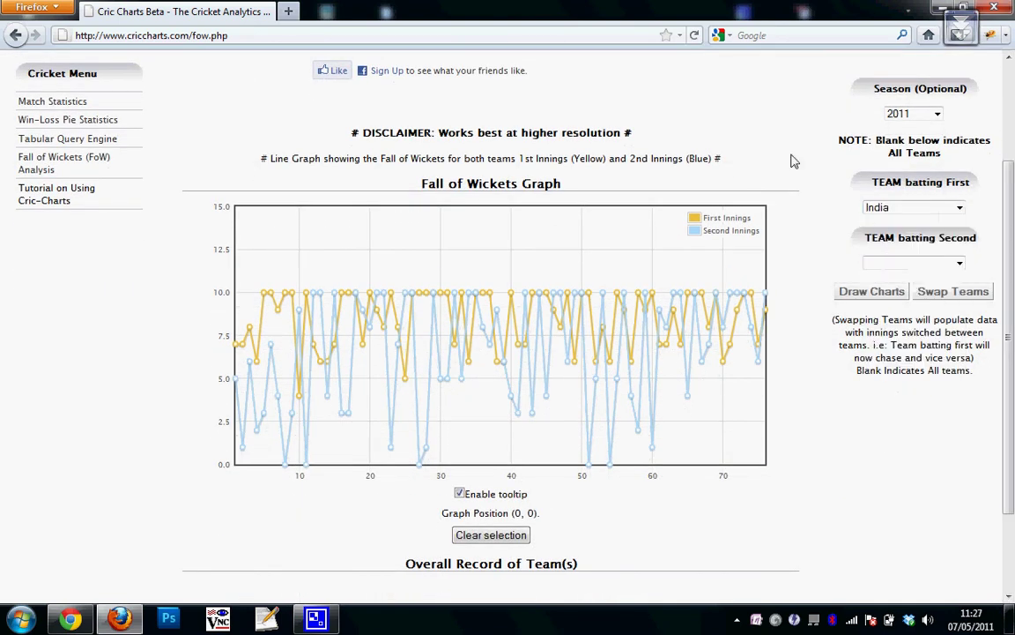
left_click(899, 263)
left_click(889, 323)
left_click(913, 113)
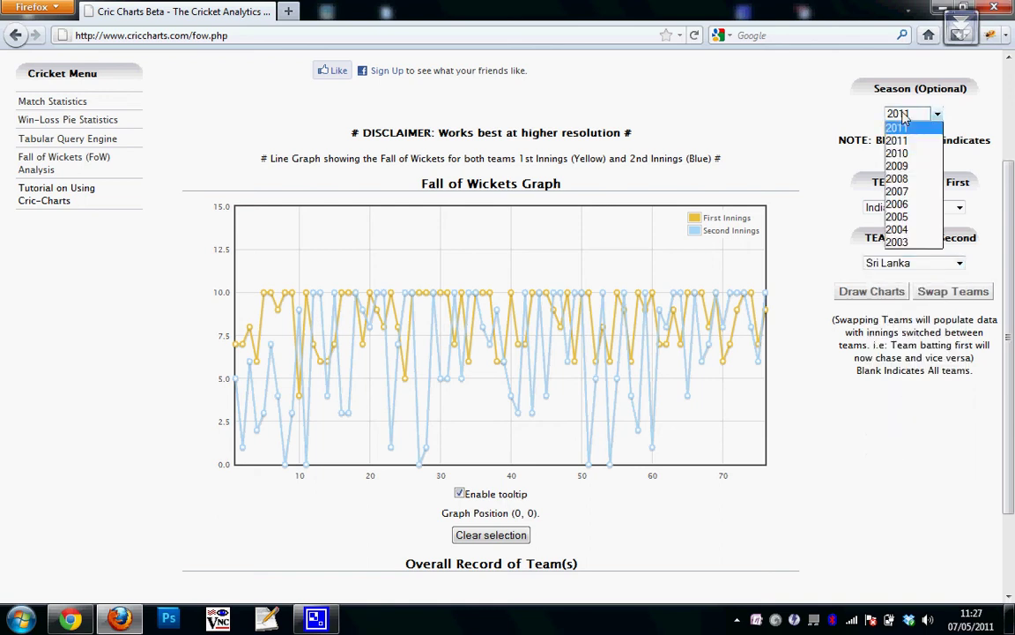
left_click(897, 178)
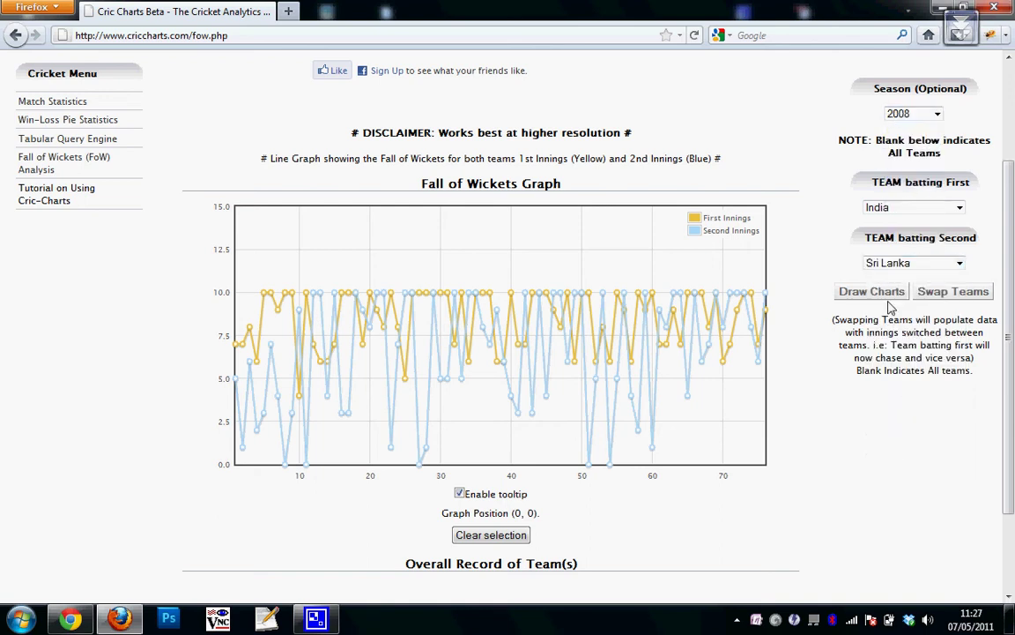
left_click(886, 300)
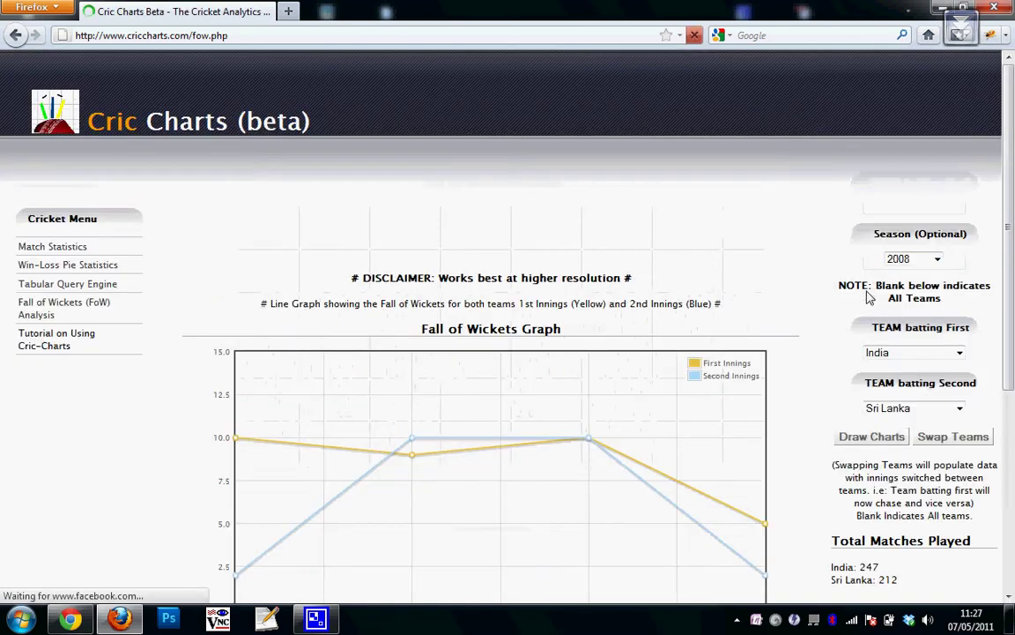
Examine the first match's points on both innings lines of the India and Sri Lanka Fall of Wickets graph
scroll(818, 297, "down", 1)
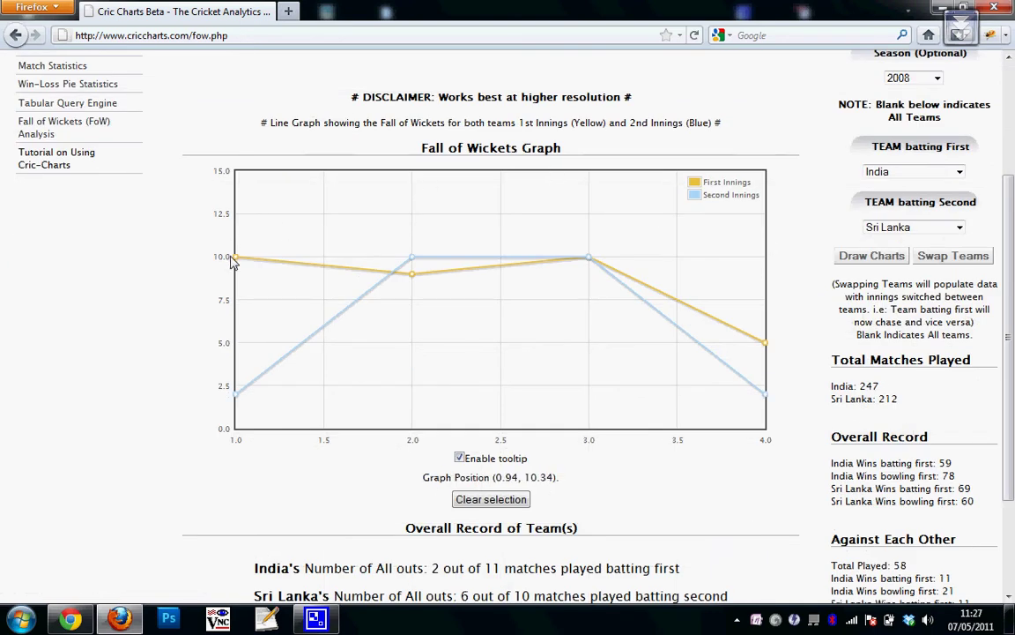
mouse_move(235, 263)
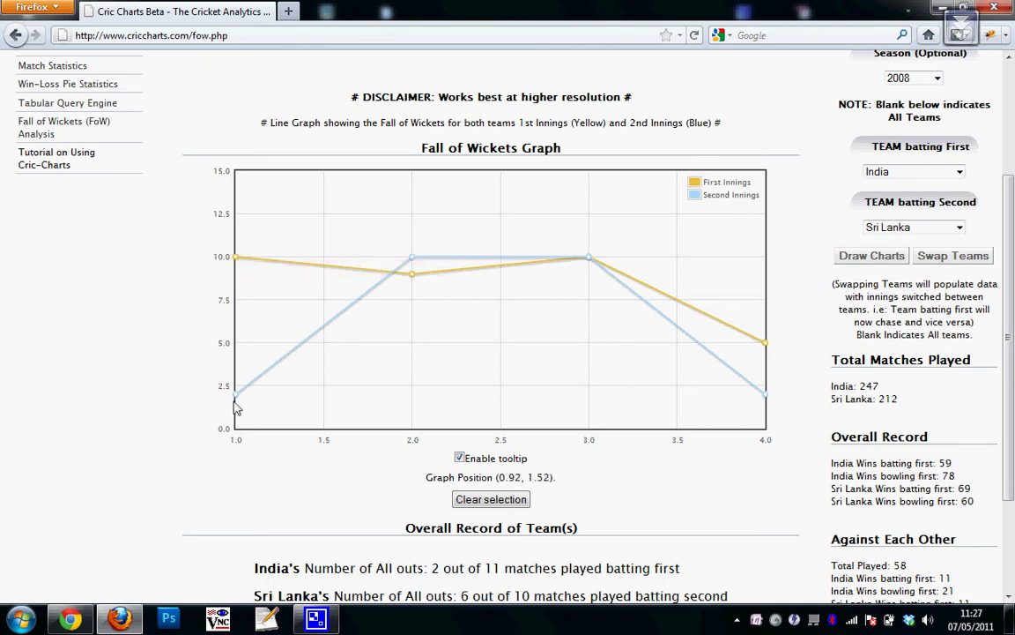
mouse_move(235, 398)
Blank the team batting second, redraw the Fall of Wickets chart for India batting first against all teams, and inspect its points
left_click(917, 227)
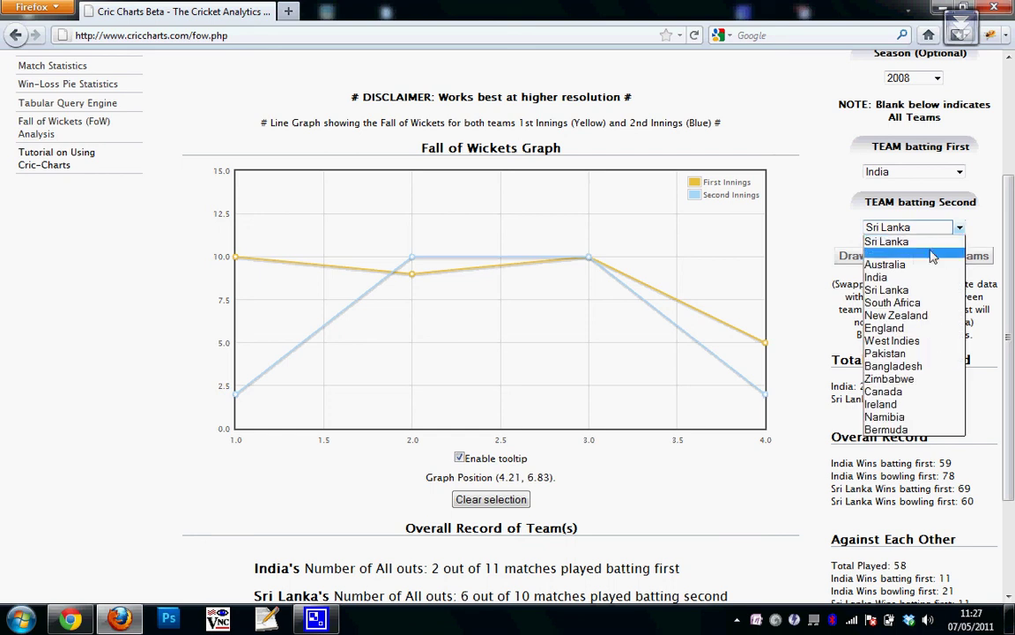
left_click(933, 256)
left_click(882, 258)
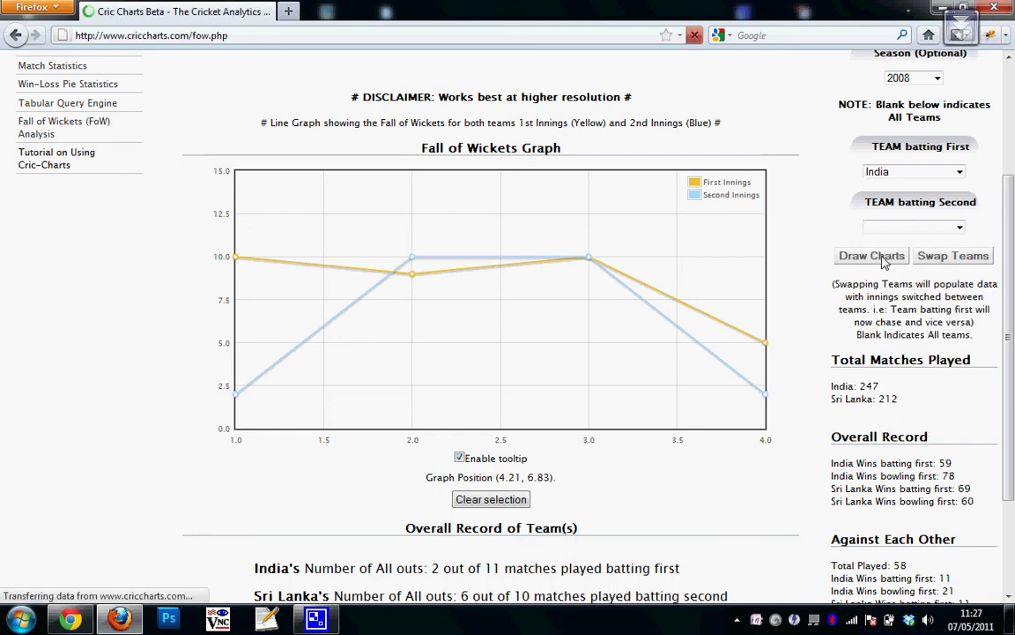
scroll(1010, 310, "down", 3)
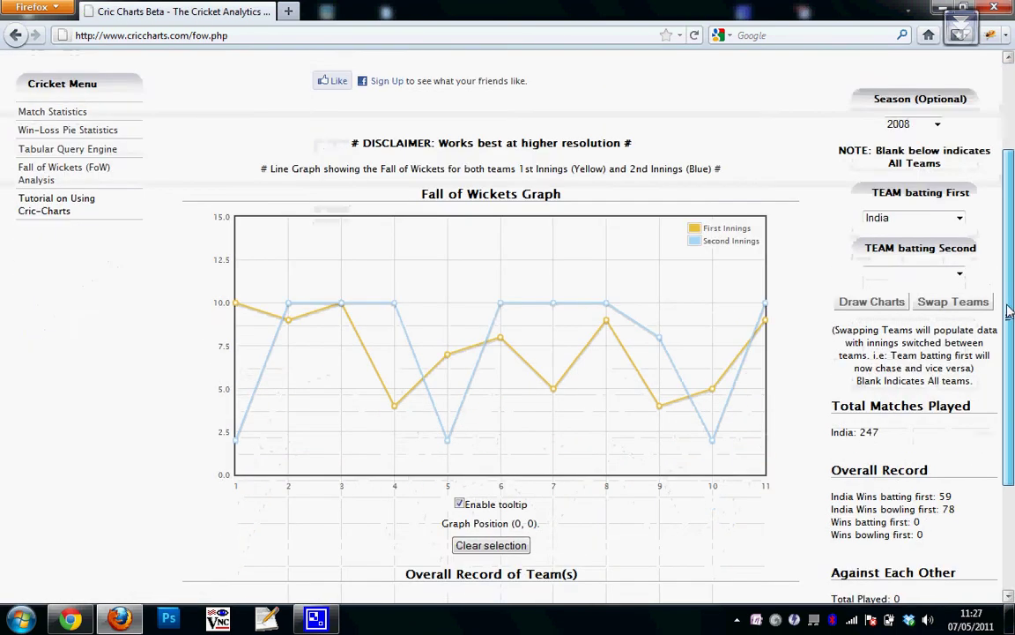
scroll(1010, 310, "down", 1)
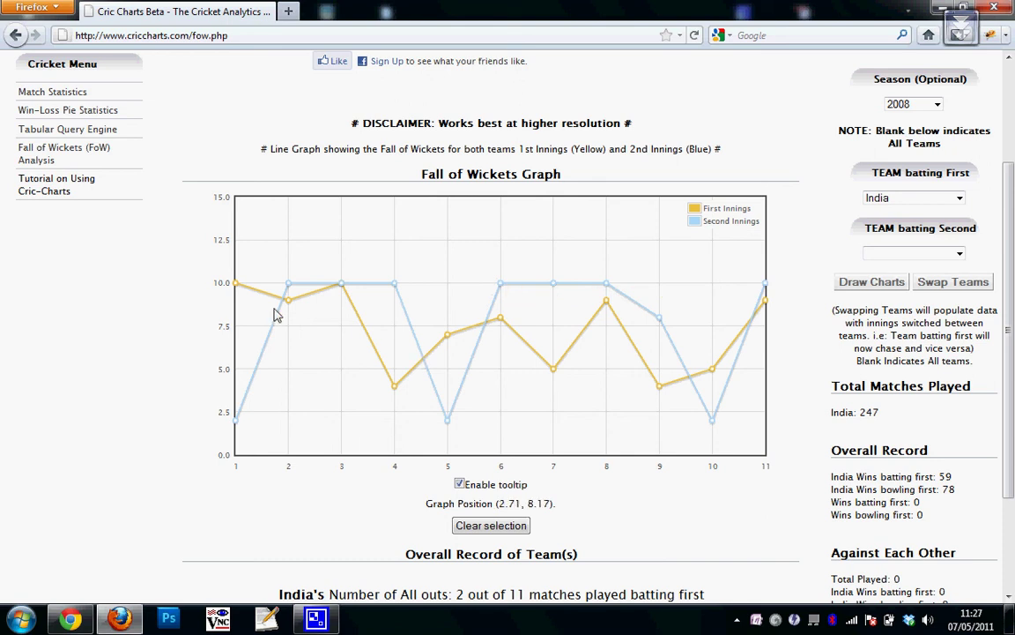
mouse_move(392, 397)
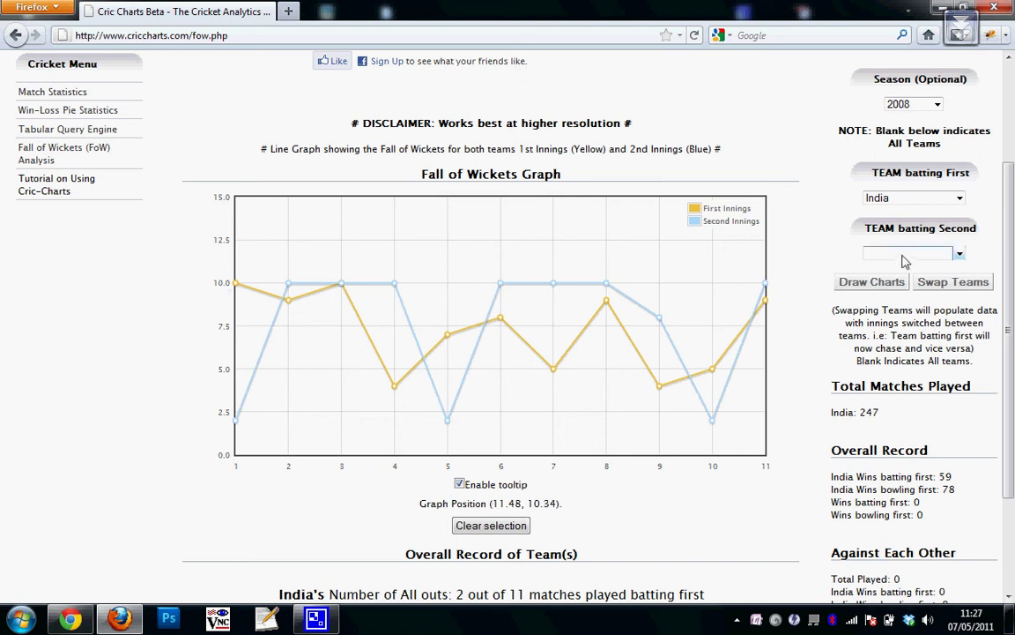
Swap the teams so India bats second against all teams, and inspect individual match points on the second innings line
left_click(954, 282)
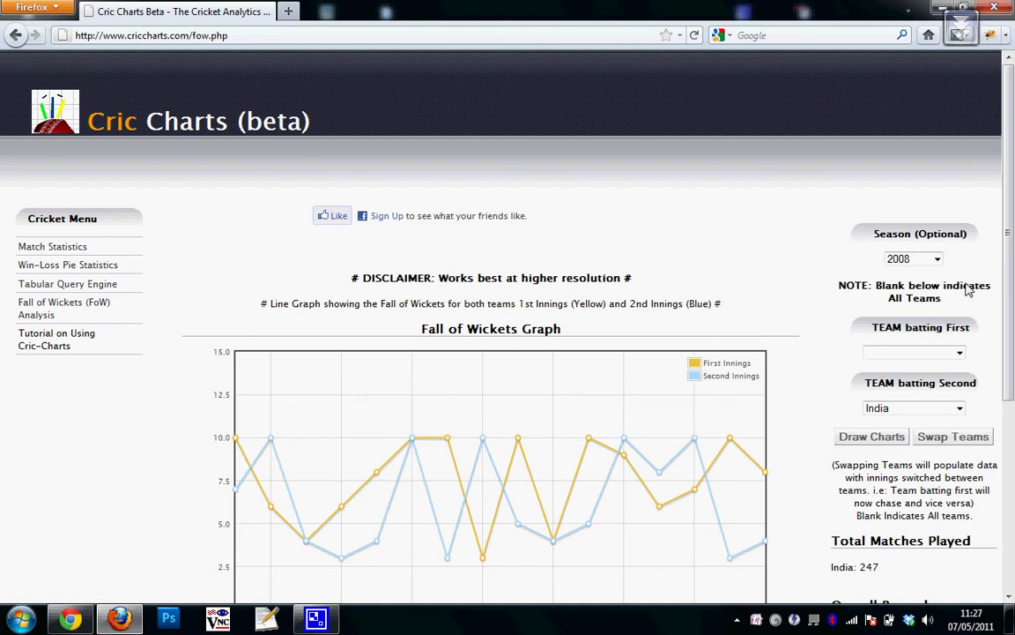
scroll(969, 289, "down", 3)
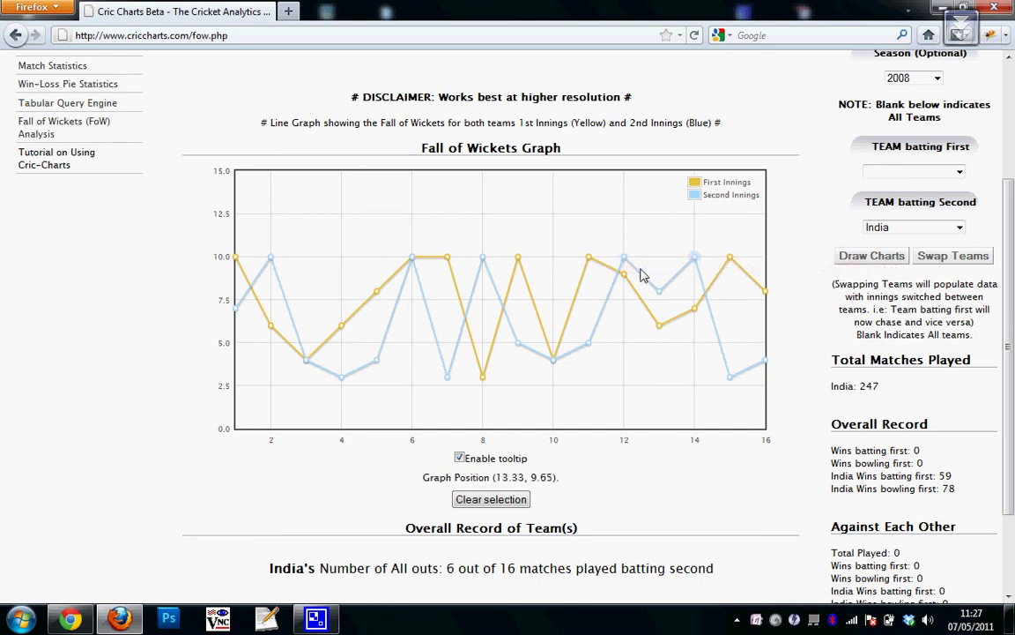
mouse_move(482, 261)
mouse_move(271, 261)
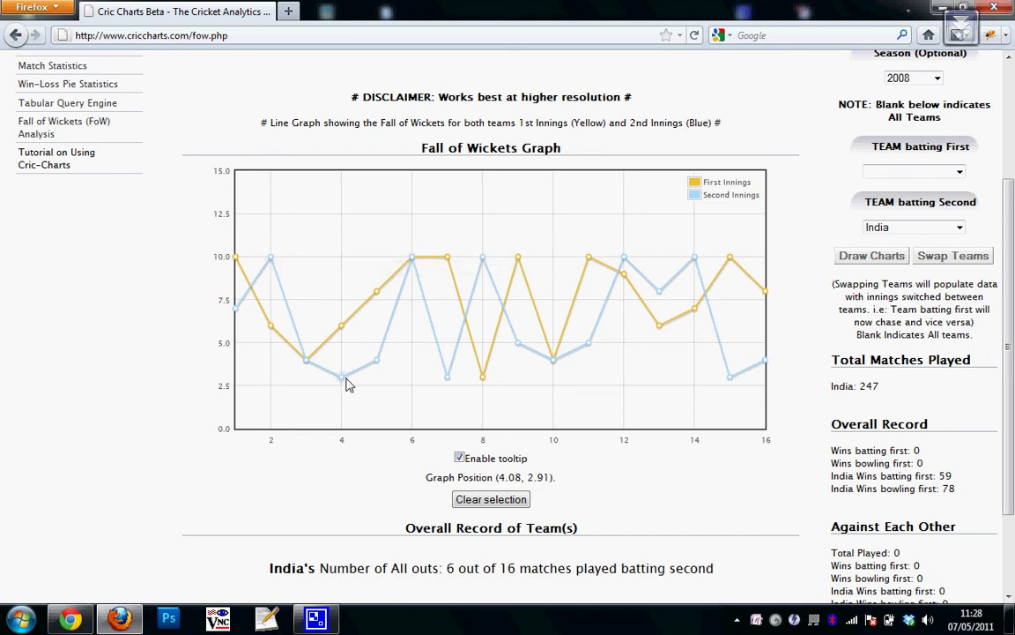
mouse_move(345, 382)
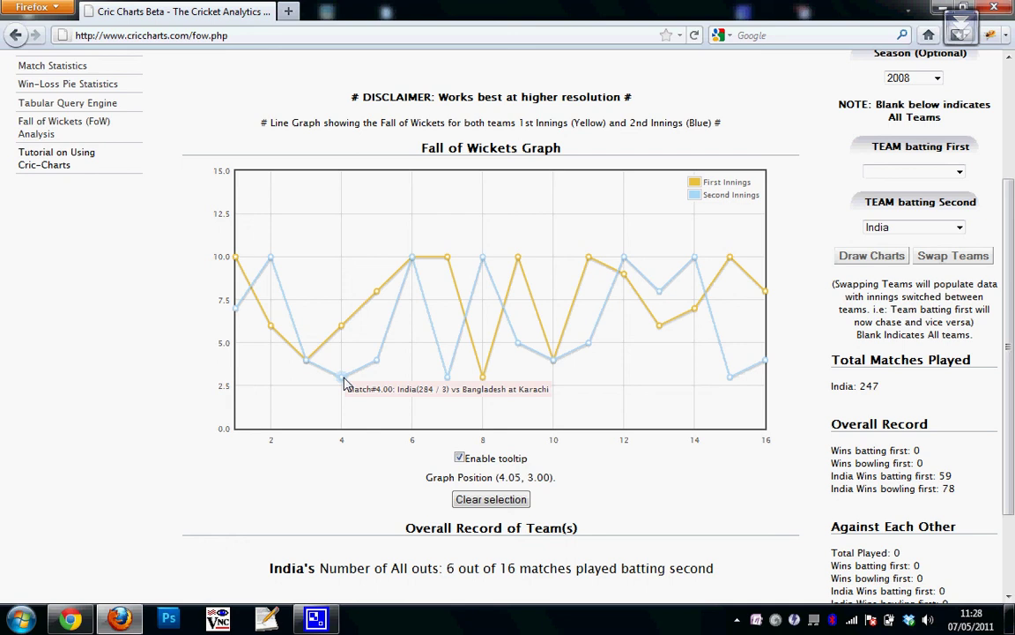
mouse_move(375, 364)
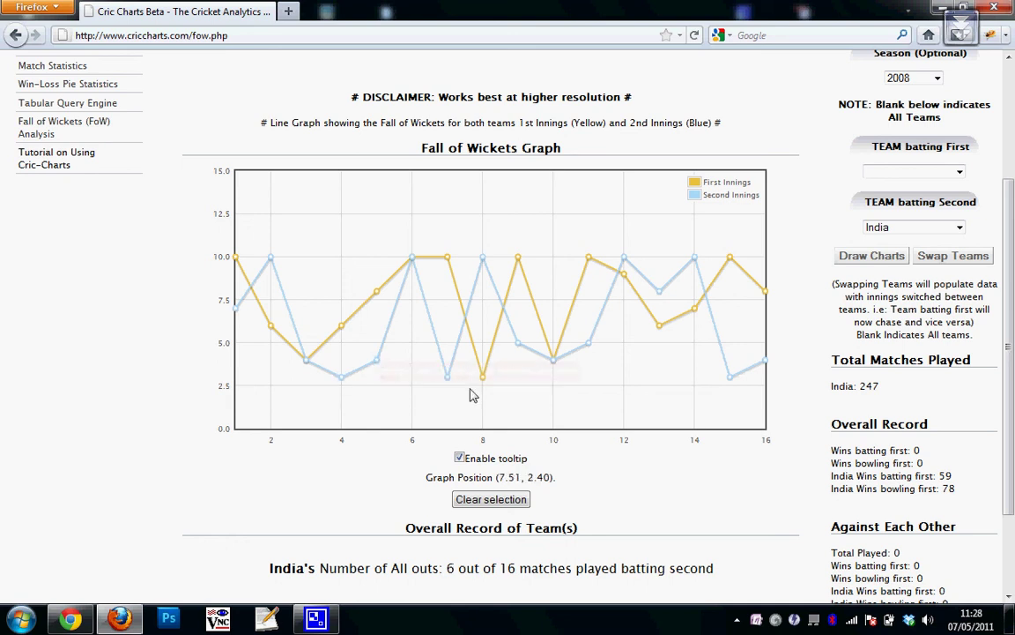
mouse_move(448, 378)
mouse_move(591, 346)
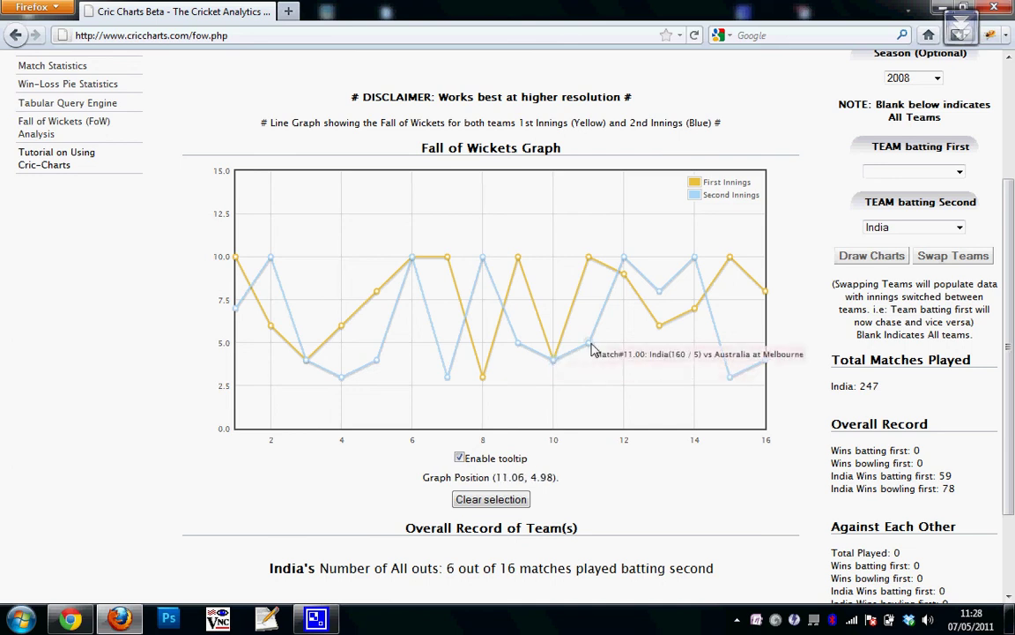
Read India's all-outs record for batting second below the Fall of Wickets graph
scroll(664, 410, "down", 2)
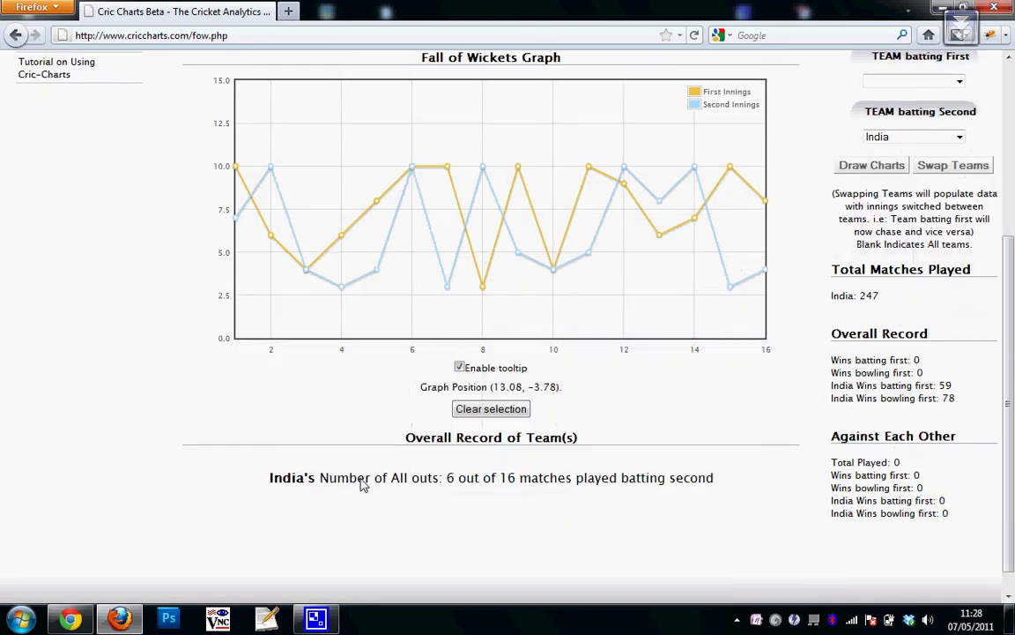
left_click_drag(272, 487, 644, 484)
left_click(697, 487)
scroll(926, 262, "up", 2)
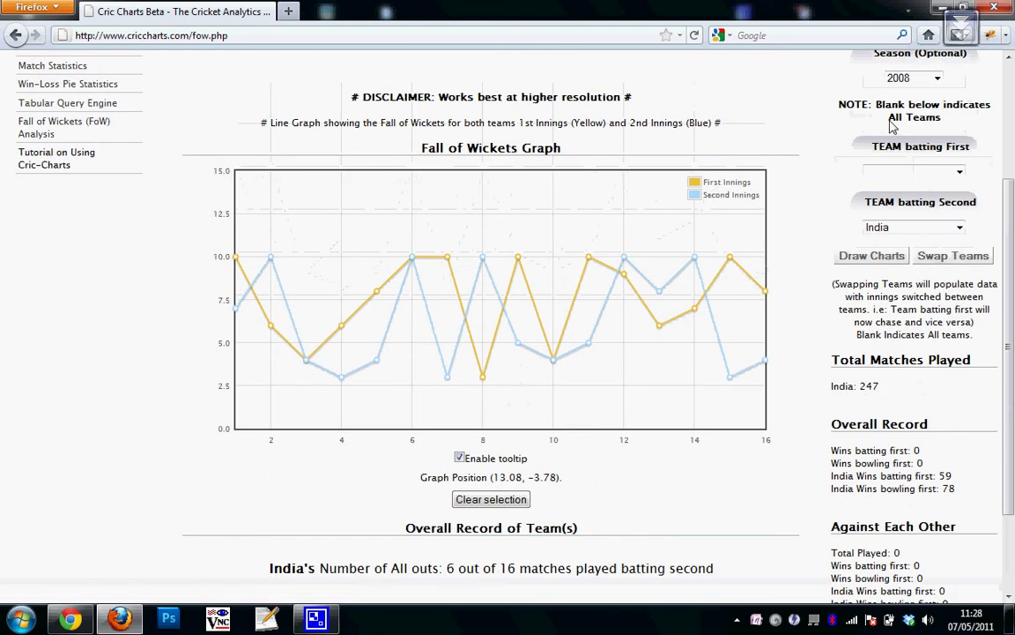
Swap the teams again so India bats first, and check its all-outs record for batting first
left_click(937, 264)
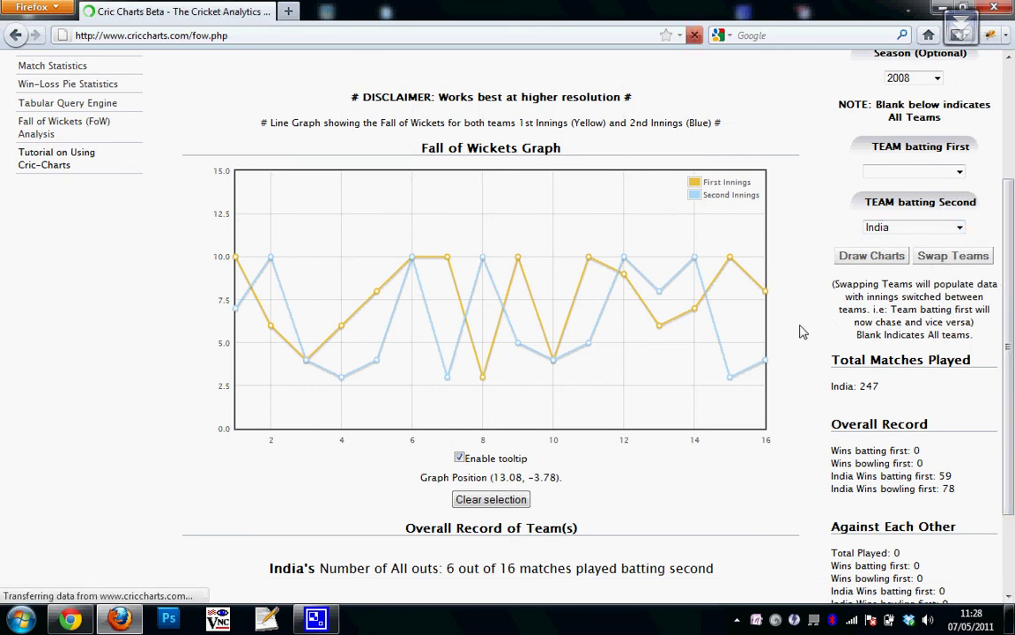
scroll(999, 453, "down", 5)
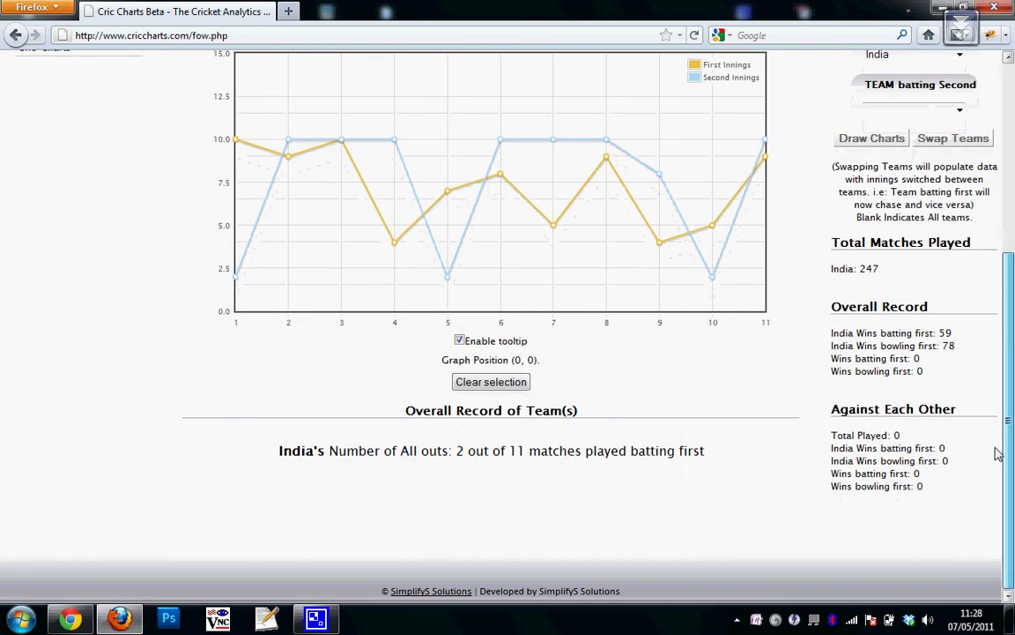
left_click_drag(448, 452, 703, 453)
left_click(739, 473)
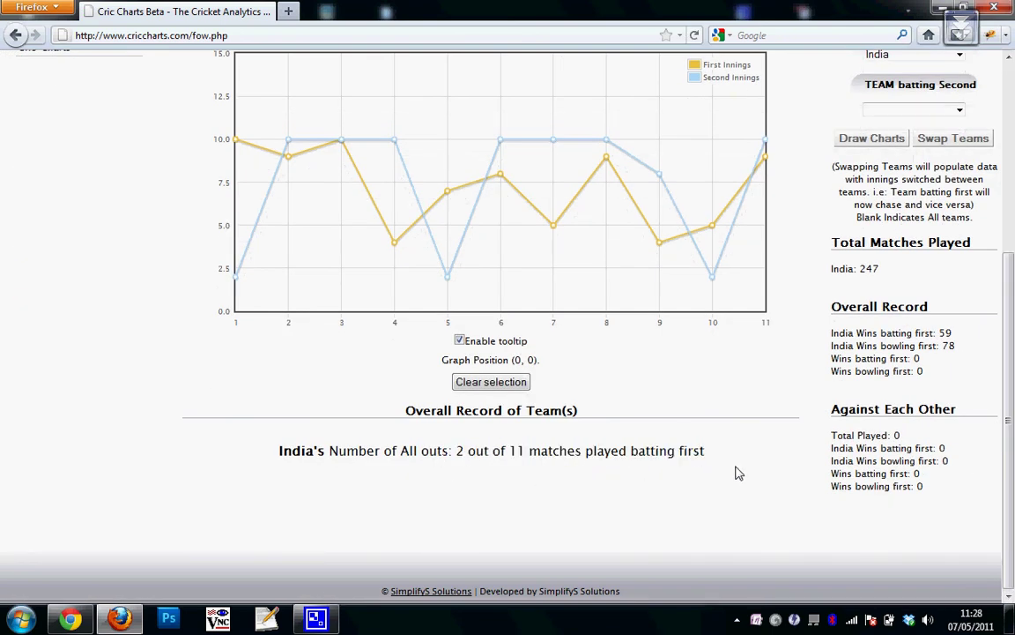
Draw the Fall of Wickets chart for India batting first and Australia batting second
scroll(776, 468, "up", 2)
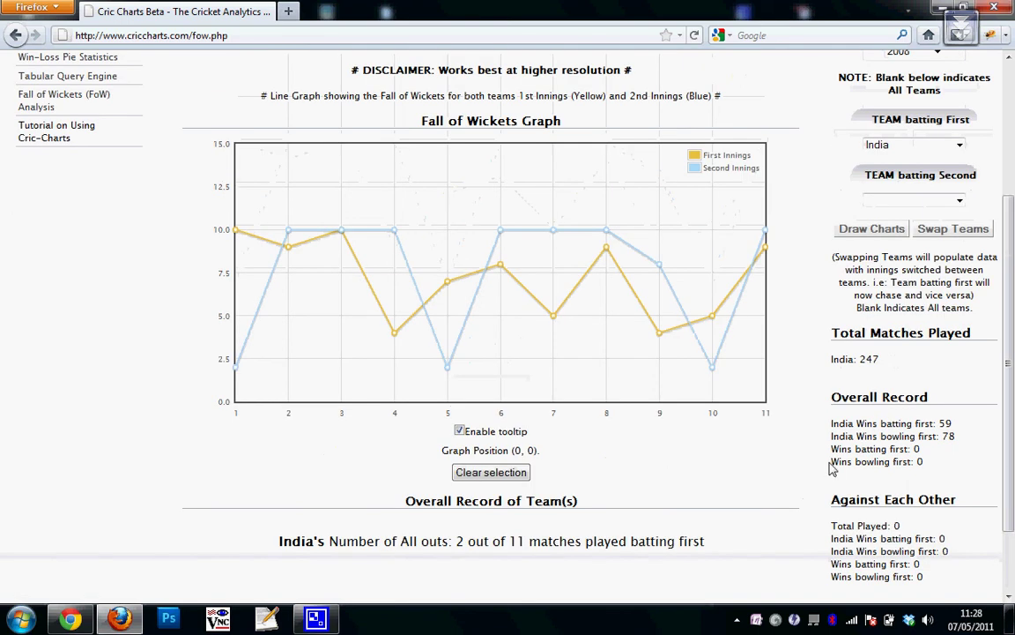
left_click(899, 201)
left_click(885, 236)
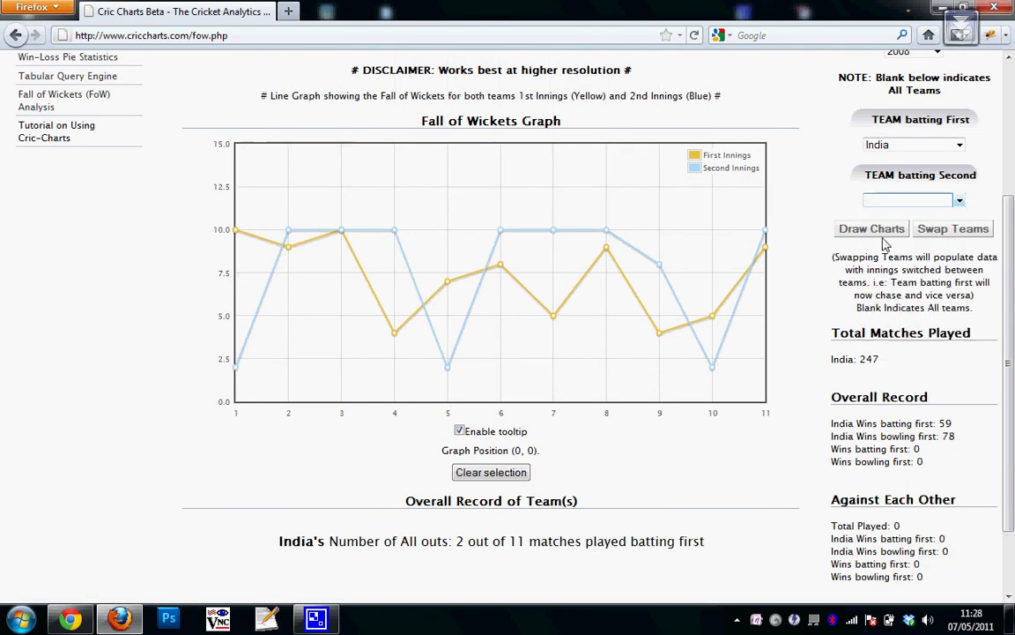
left_click(871, 231)
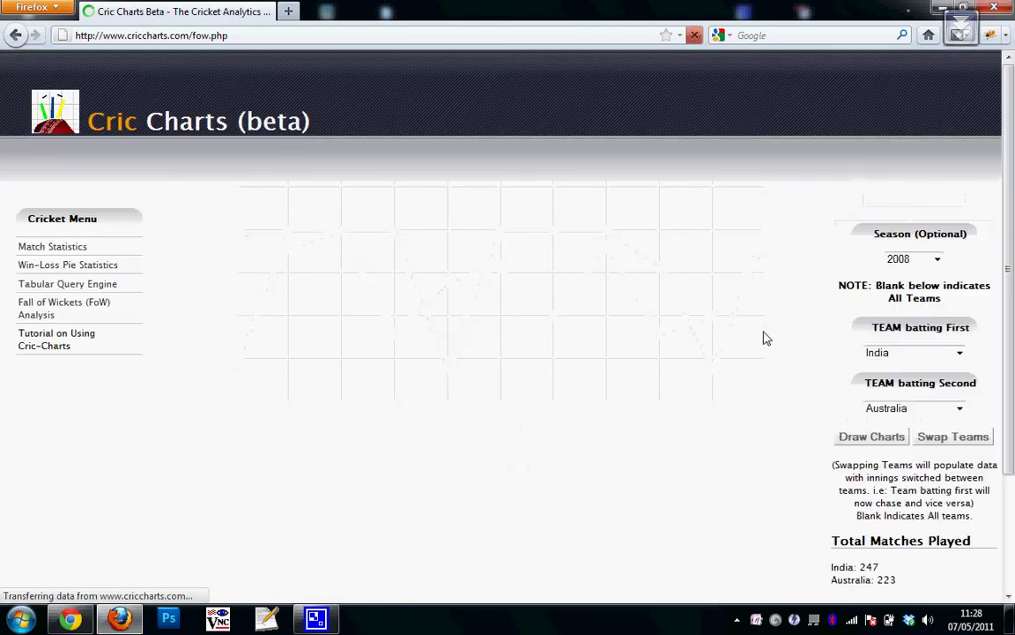
Review the all-outs records of India and Australia, plus their overall and head-to-head win records
scroll(533, 405, "down", 3)
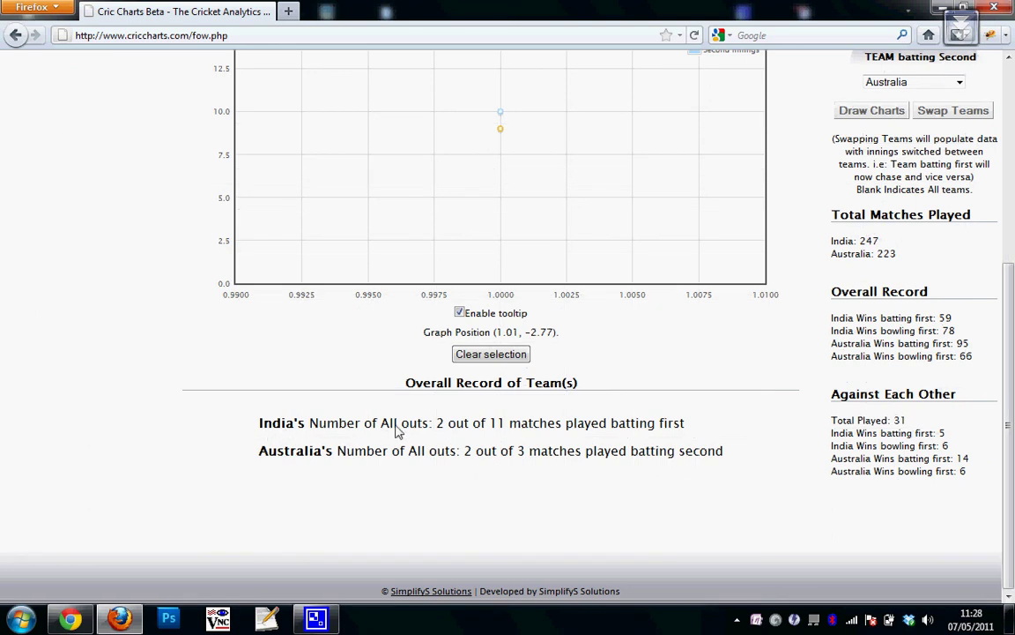
left_click_drag(397, 429, 639, 431)
left_click_drag(367, 452, 721, 460)
left_click(769, 468)
left_click_drag(830, 421, 974, 478)
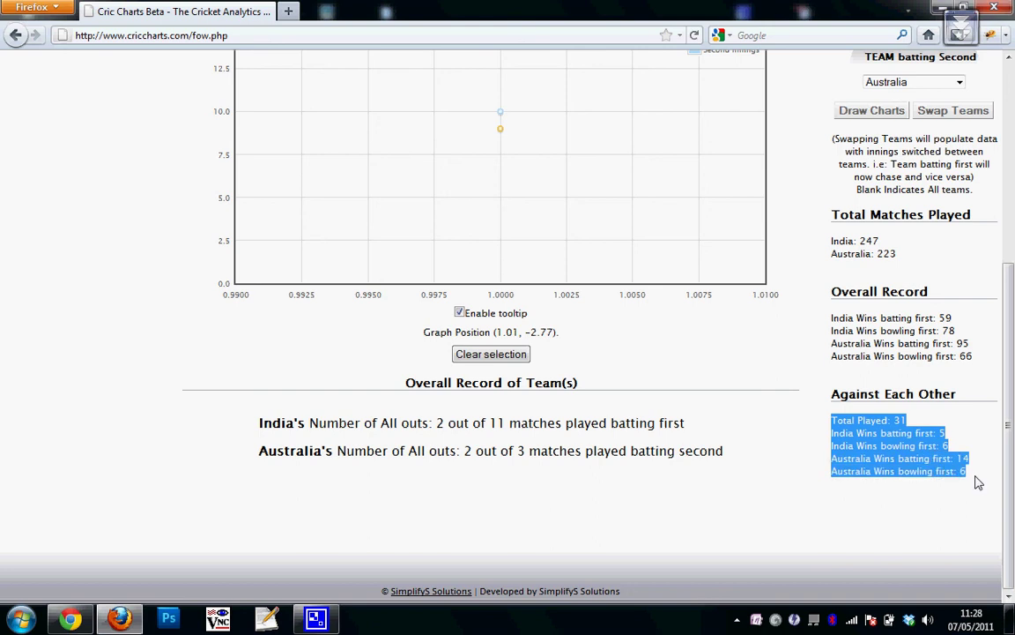
left_click(977, 482)
left_click_drag(819, 323, 973, 479)
Open the Match Statistics page and look through its Innings Graph and Overs Graph for all teams
scroll(1012, 398, "up", 1)
left_click_drag(1012, 398, 1012, 251)
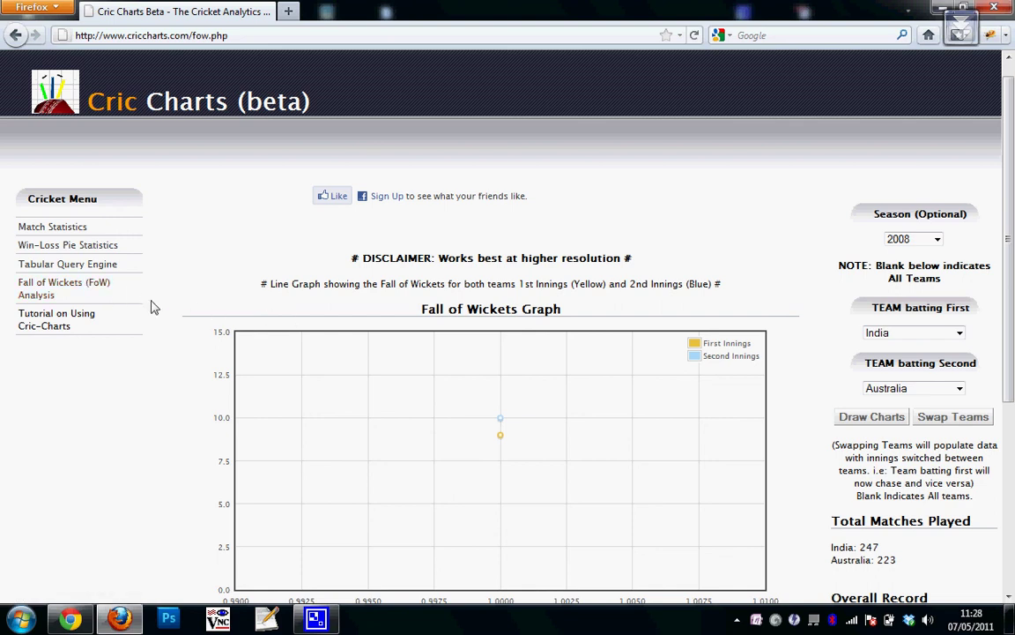
left_click(41, 227)
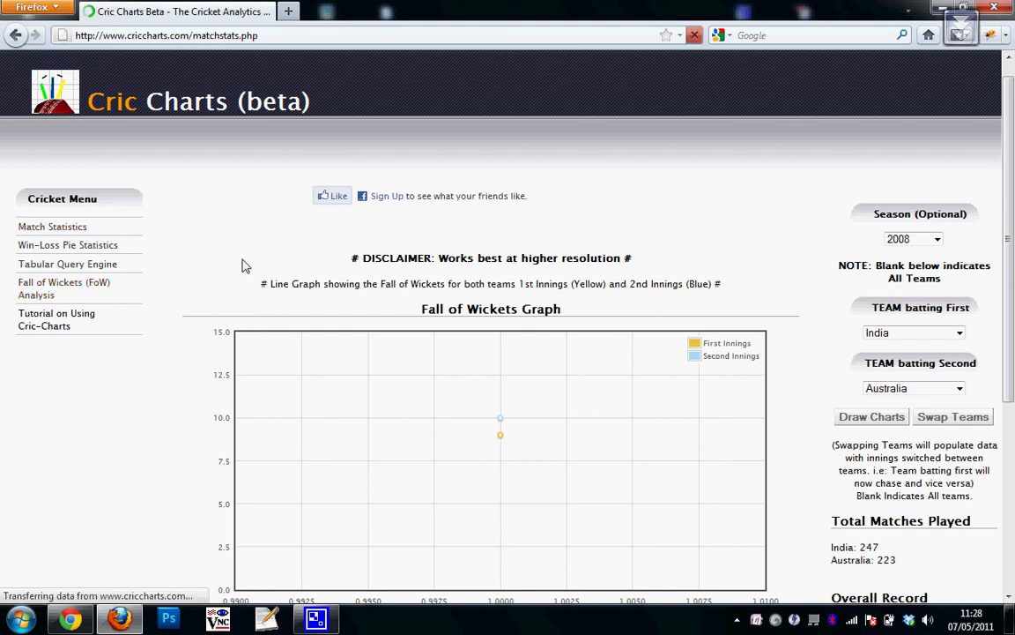
scroll(251, 277, "down", 2)
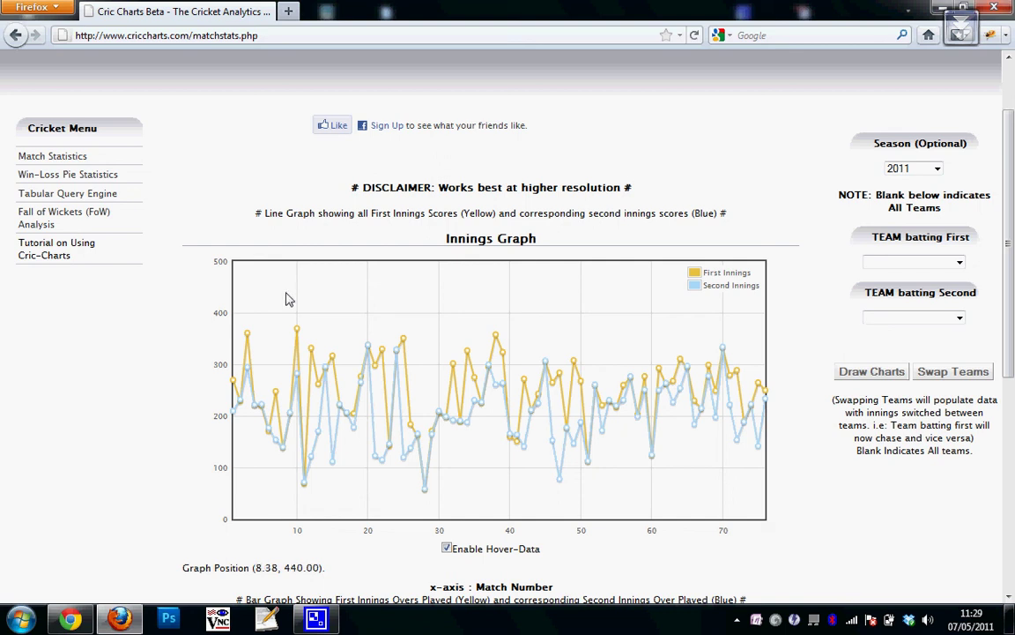
scroll(286, 300, "down", 5)
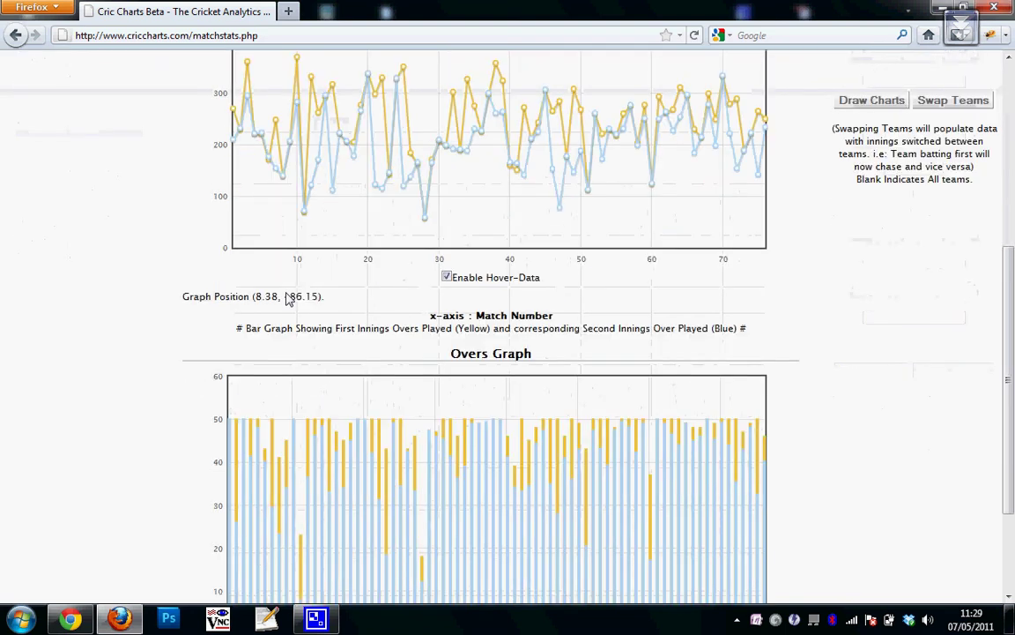